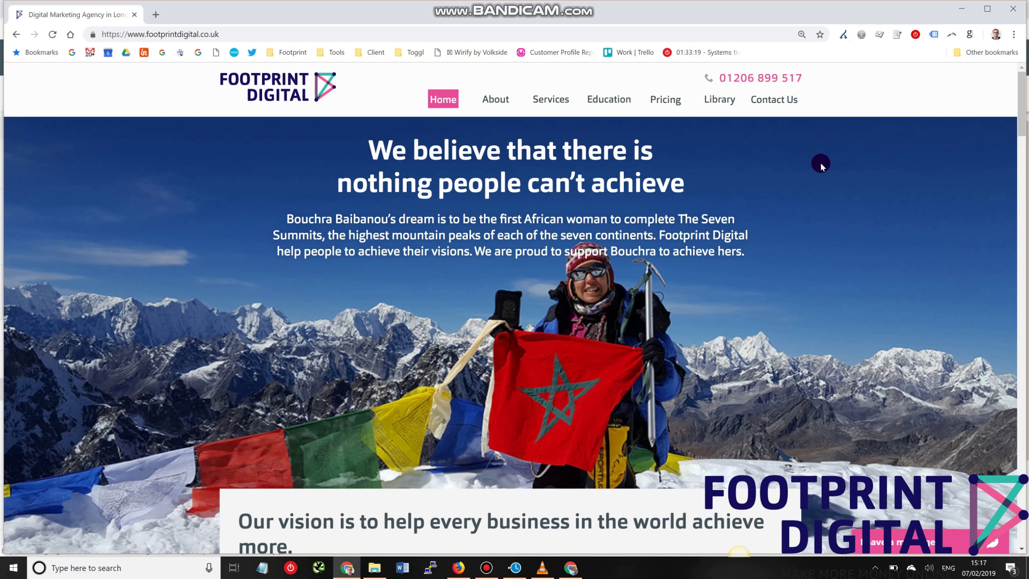
# - Bring up the existing site's Search Console Overview and go to its Performance report
pyautogui.click(646, 477)
pyautogui.click(569, 567)
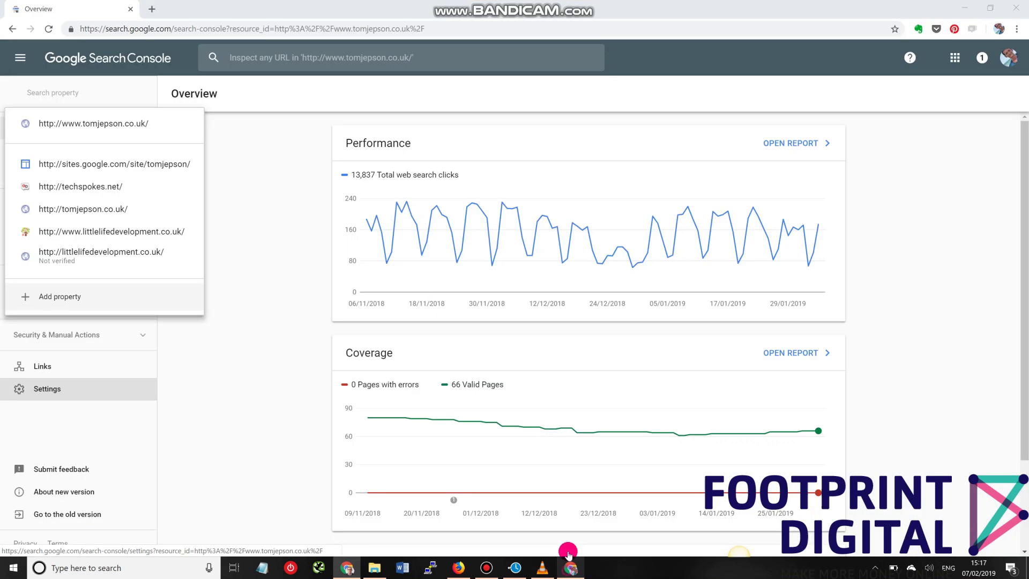
pyautogui.click(277, 220)
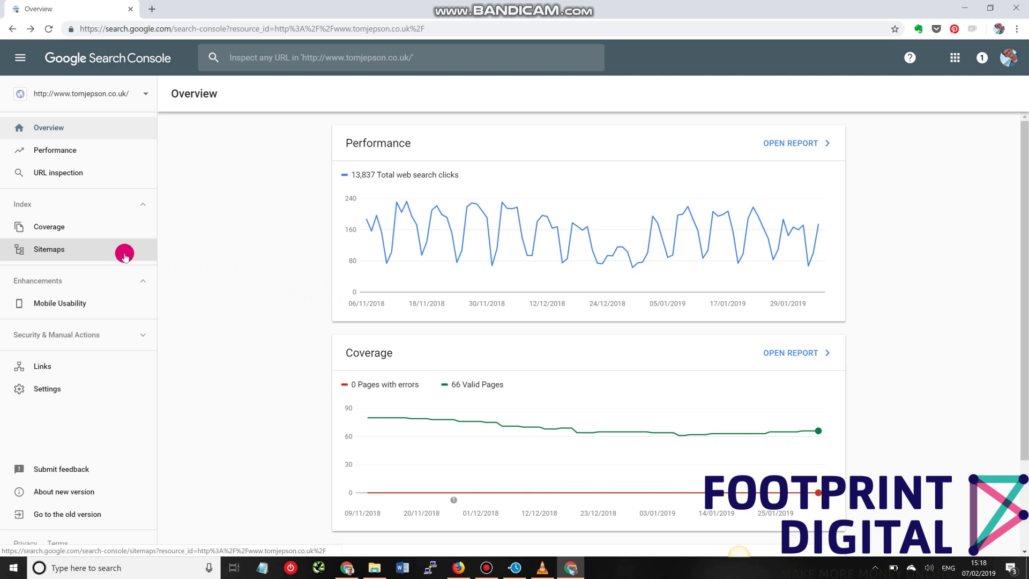
pyautogui.click(52, 149)
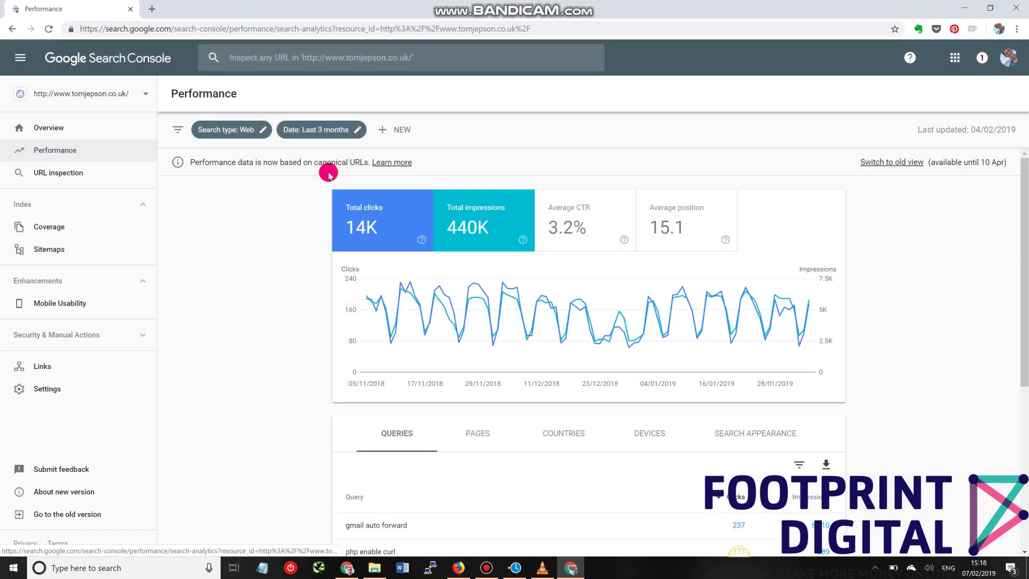
# - Review the 14K total clicks and 440K impressions, then scroll down to the top queries table
pyautogui.click(364, 241)
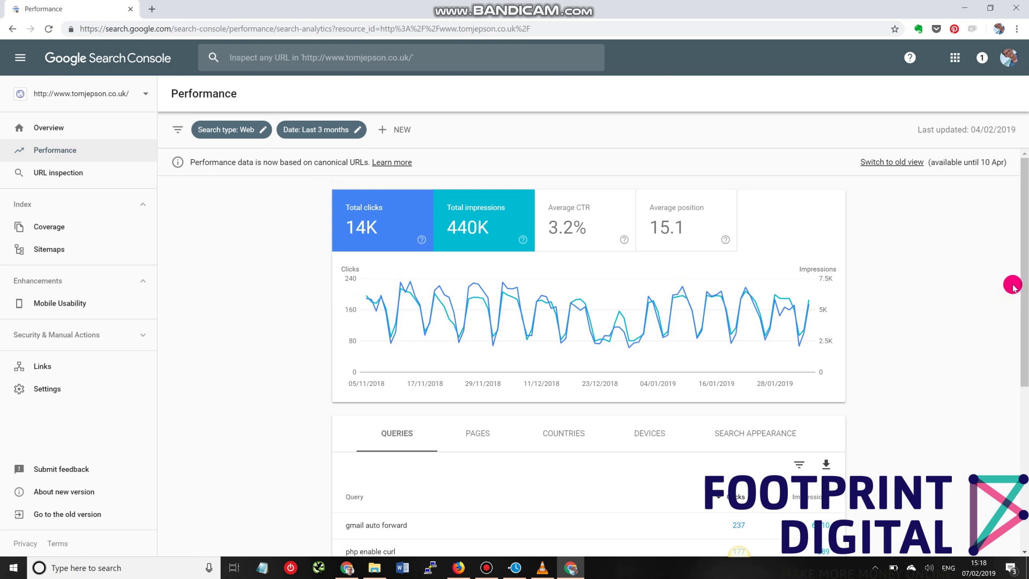
pyautogui.scroll(-1, 1021, 295)
pyautogui.click(522, 193)
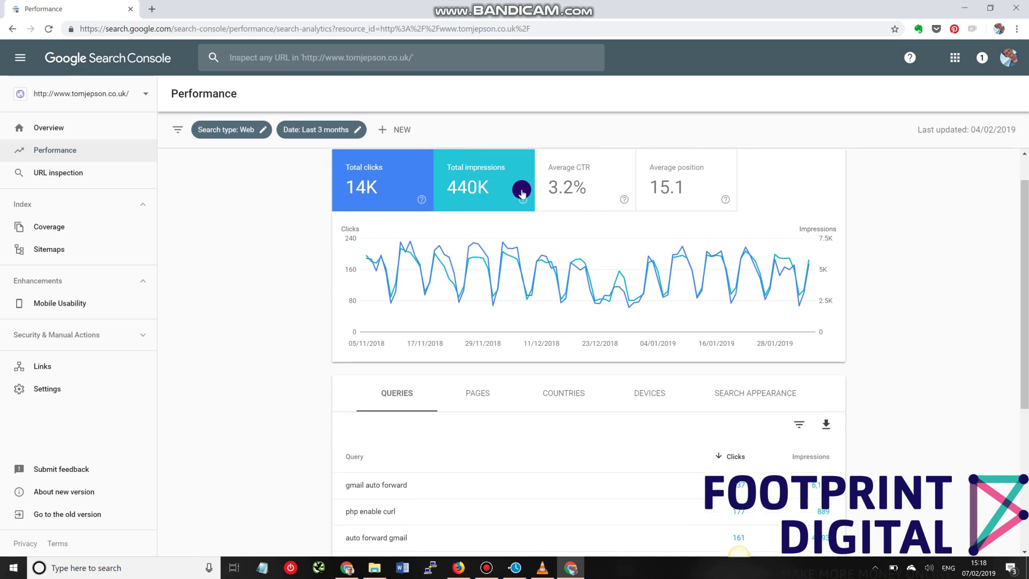
pyautogui.moveTo(466, 185)
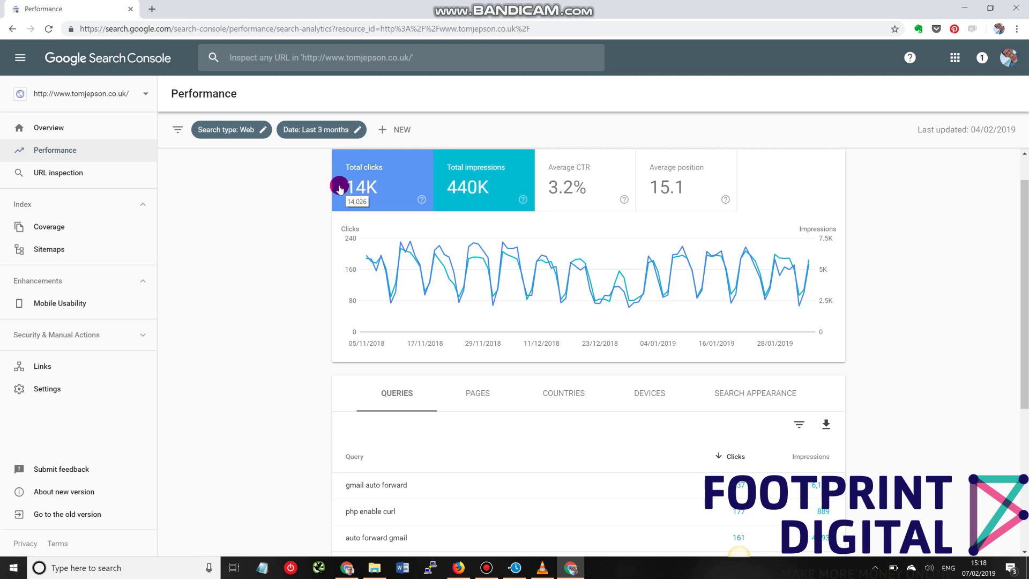
pyautogui.moveTo(365, 193)
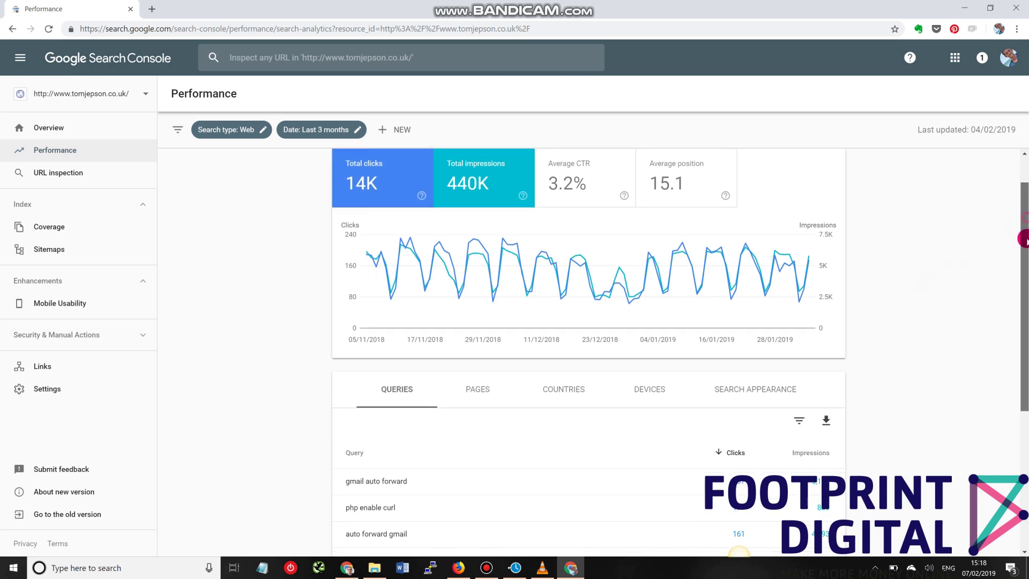
pyautogui.moveTo(1022, 224); pyautogui.dragTo(1021, 316)
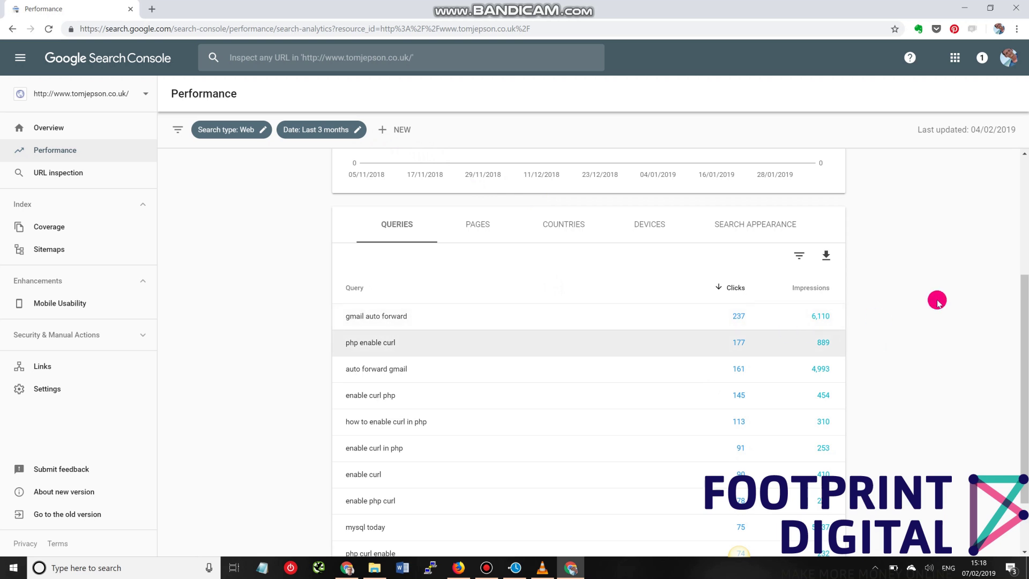
pyautogui.moveTo(1023, 296); pyautogui.dragTo(1015, 336)
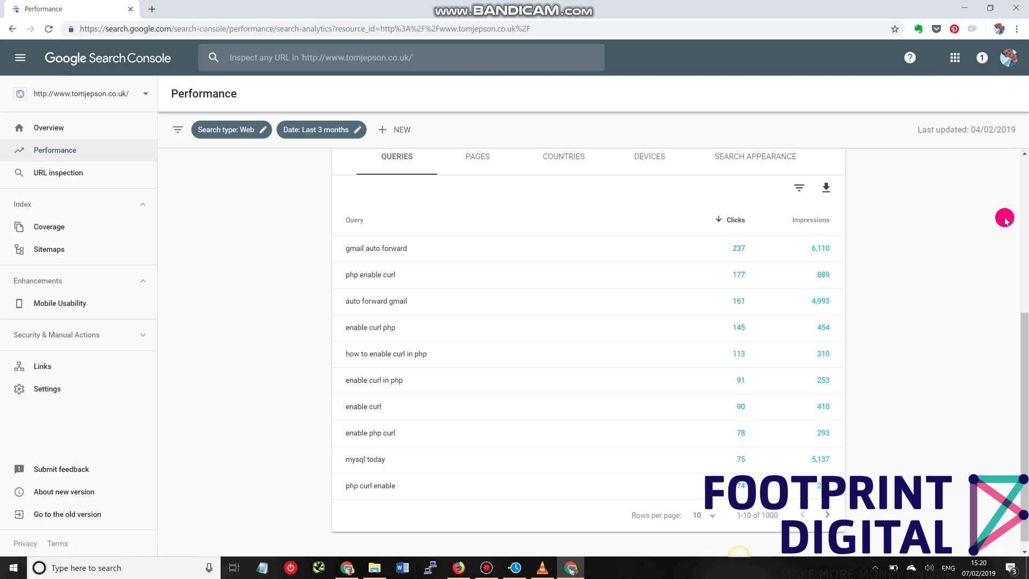
# - In a new tab, search 'google search console' and load the Search Console Overview
pyautogui.click(156, 15)
pyautogui.write('go')
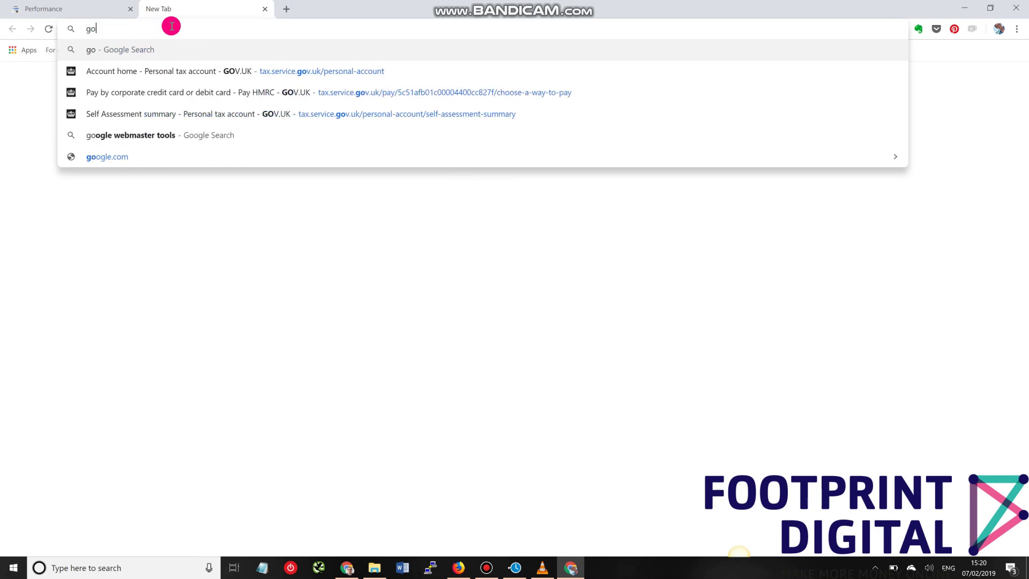
pyautogui.write('ogle search ')
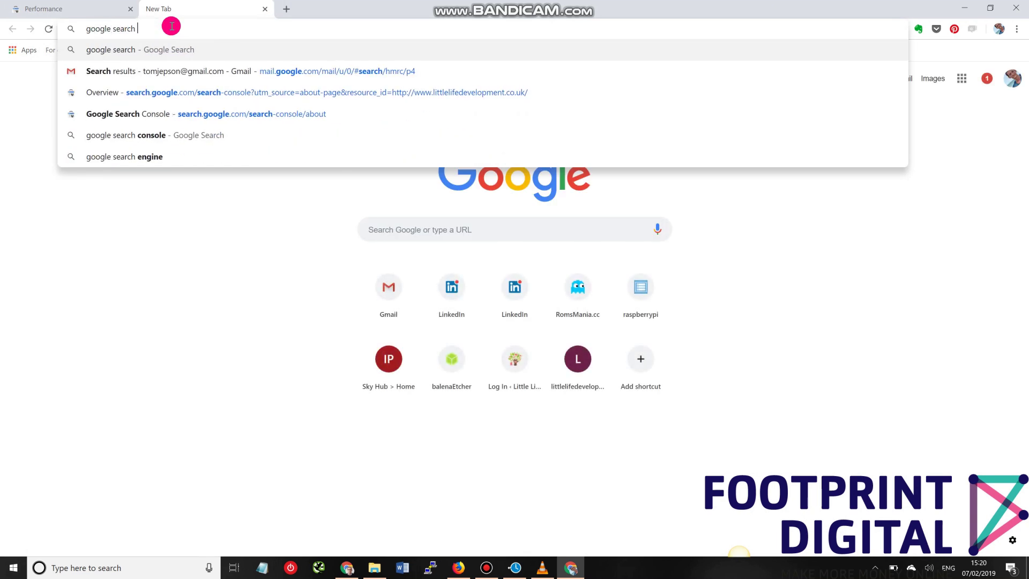
pyautogui.write('console')
pyautogui.press('Return')
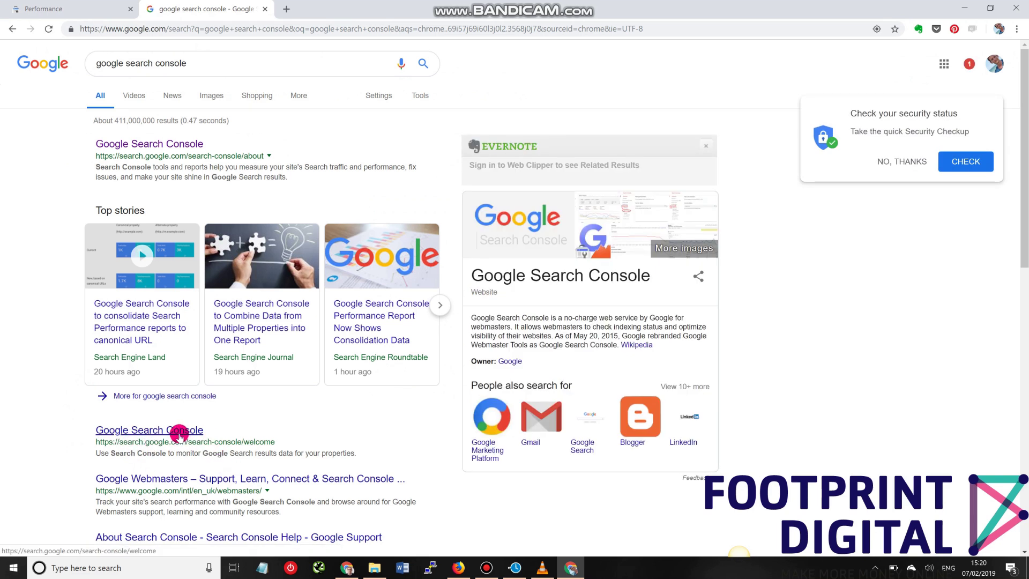
pyautogui.click(179, 144)
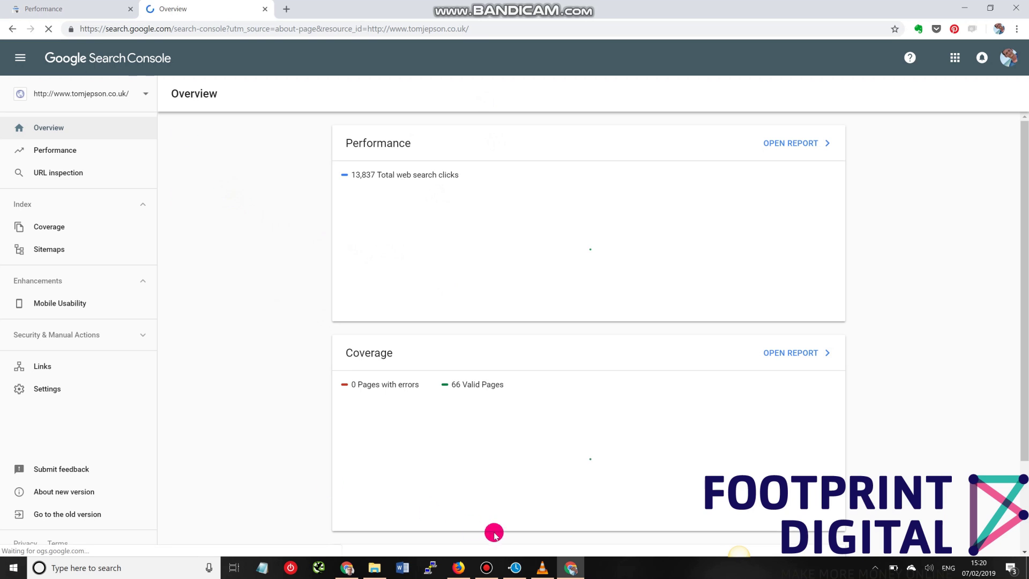
pyautogui.click(347, 569)
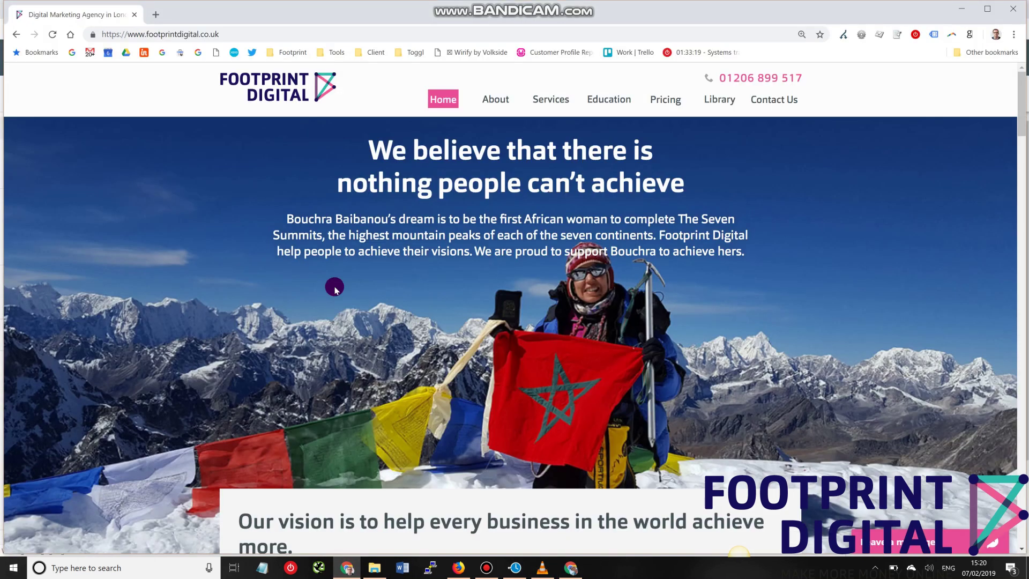
pyautogui.click(173, 31)
pyautogui.rightClick(174, 31)
pyautogui.click(188, 92)
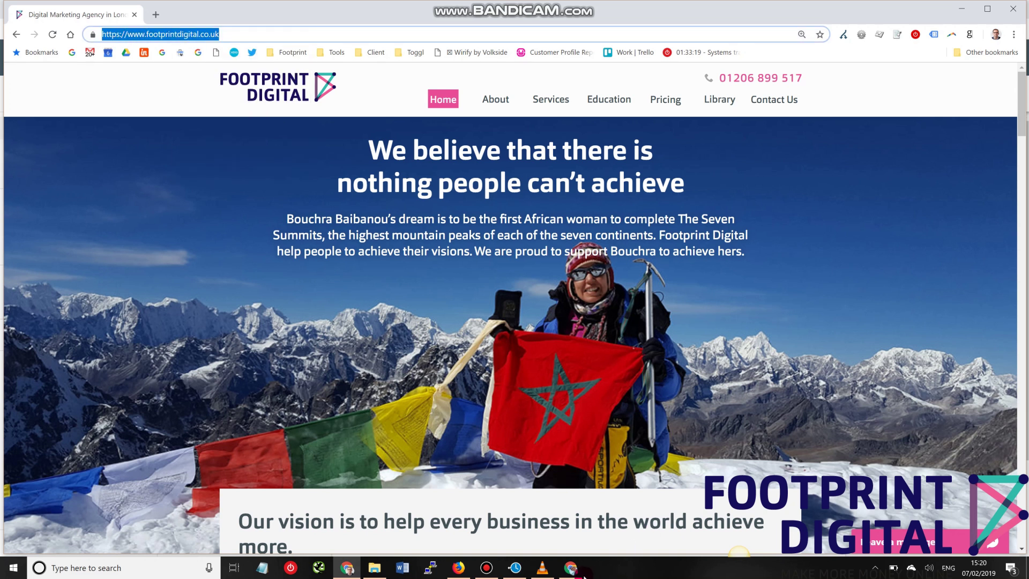
pyautogui.click(581, 573)
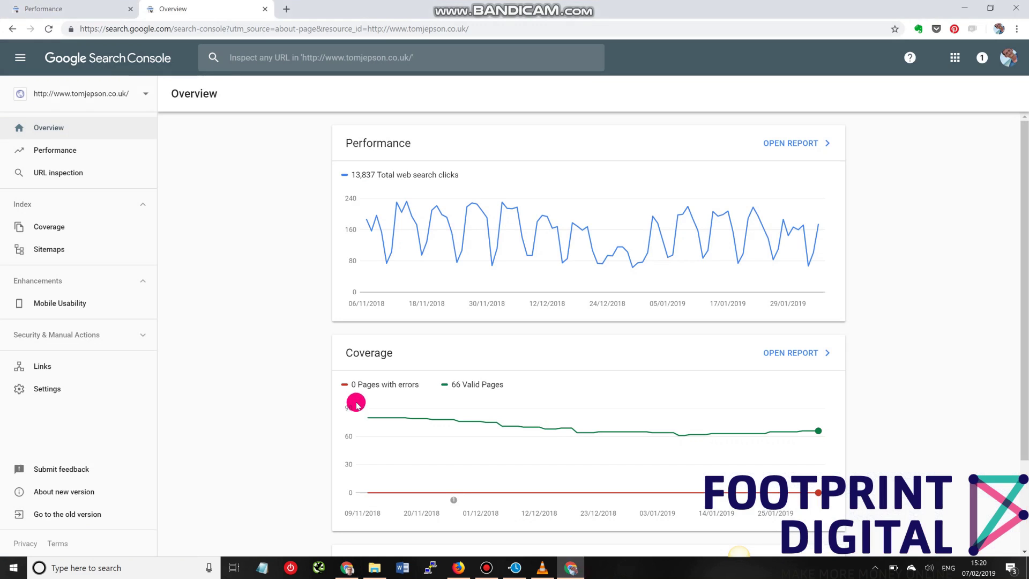
pyautogui.click(140, 94)
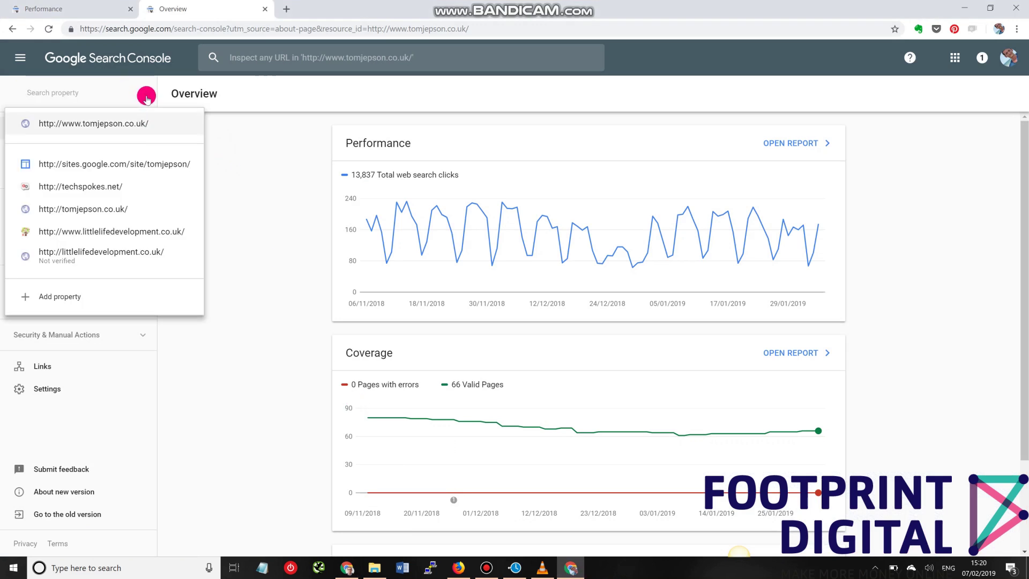
pyautogui.click(64, 304)
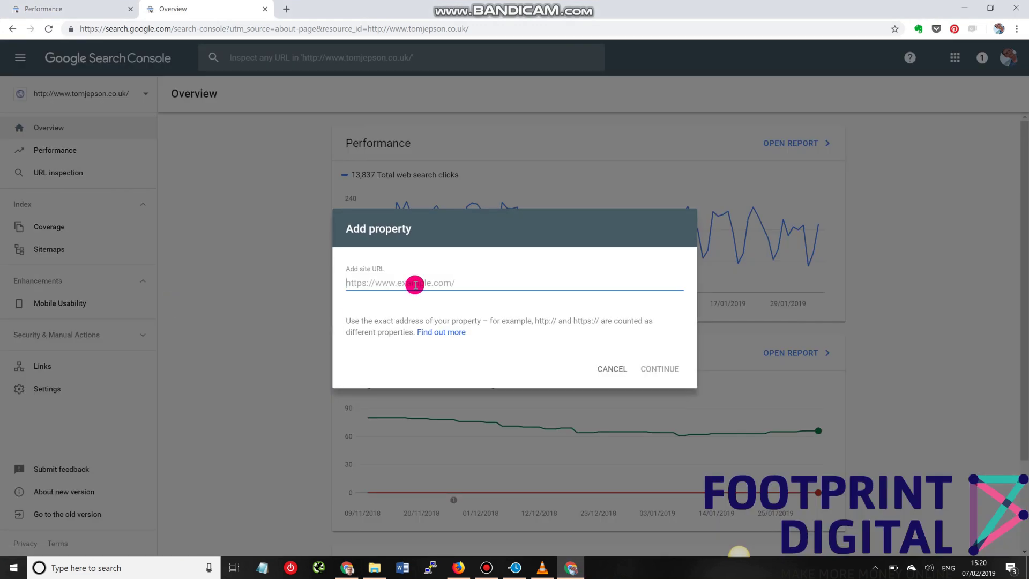
pyautogui.hotkey('ctrl', 'v')
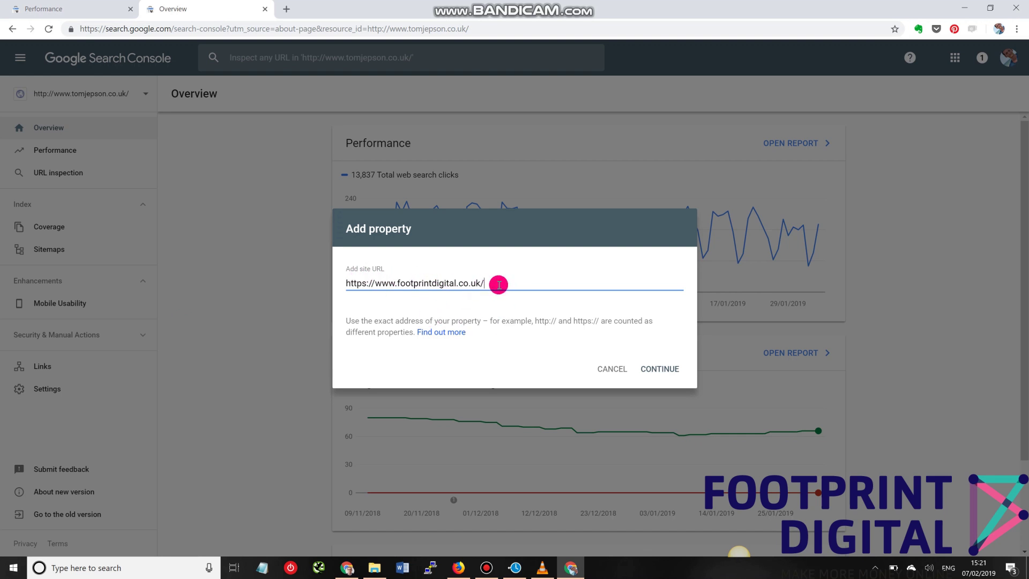
# - Continue to the Footprint Digital property's Verify ownership options, briefly checking the Google Analytics method
pyautogui.click(651, 369)
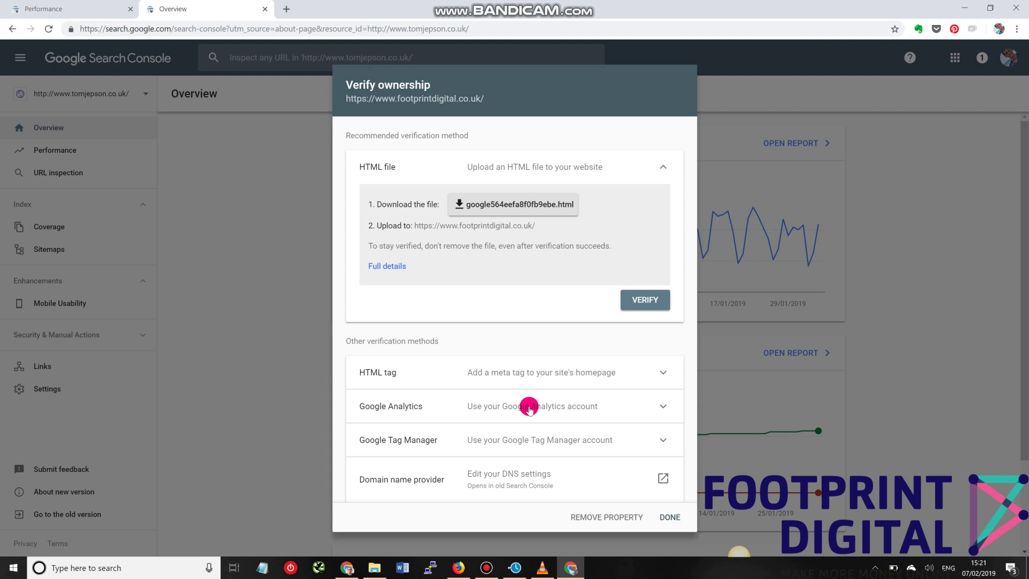
pyautogui.click(529, 408)
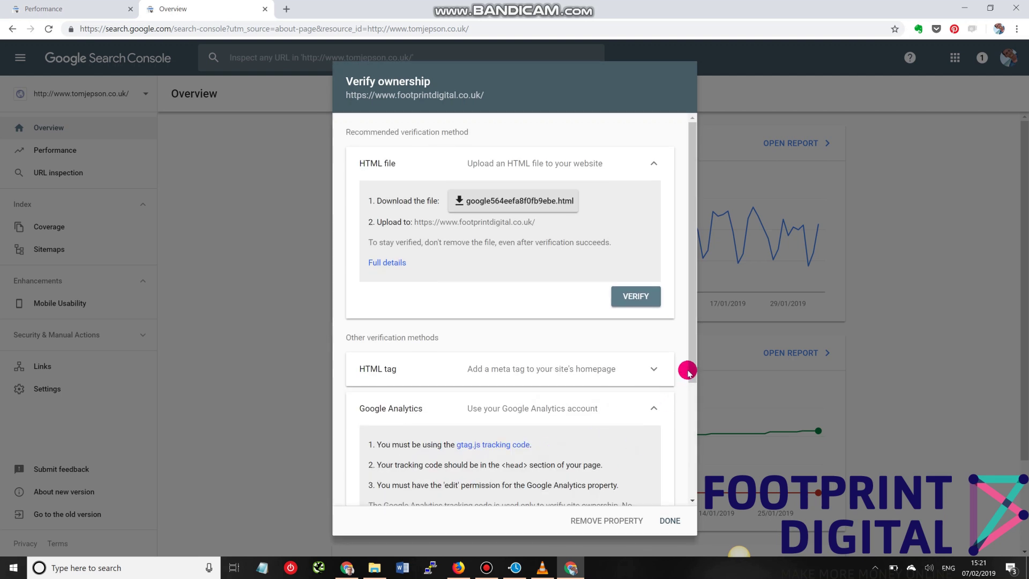
pyautogui.scroll(-3, 691, 423)
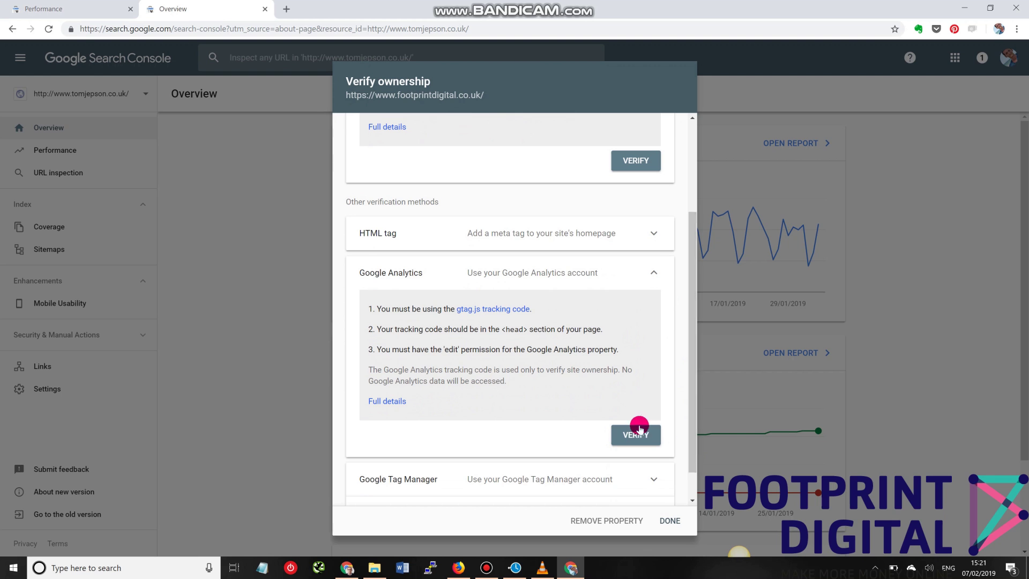
pyautogui.click(654, 272)
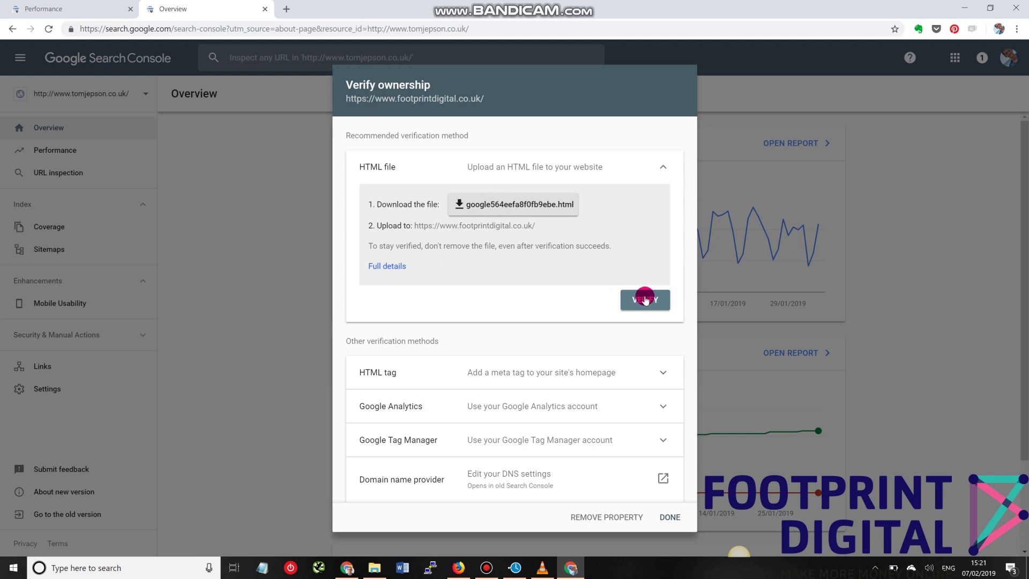
# - Download the verification file google564eefa8f0fb9ebe.html and locate it in its downloads folder
pyautogui.click(492, 205)
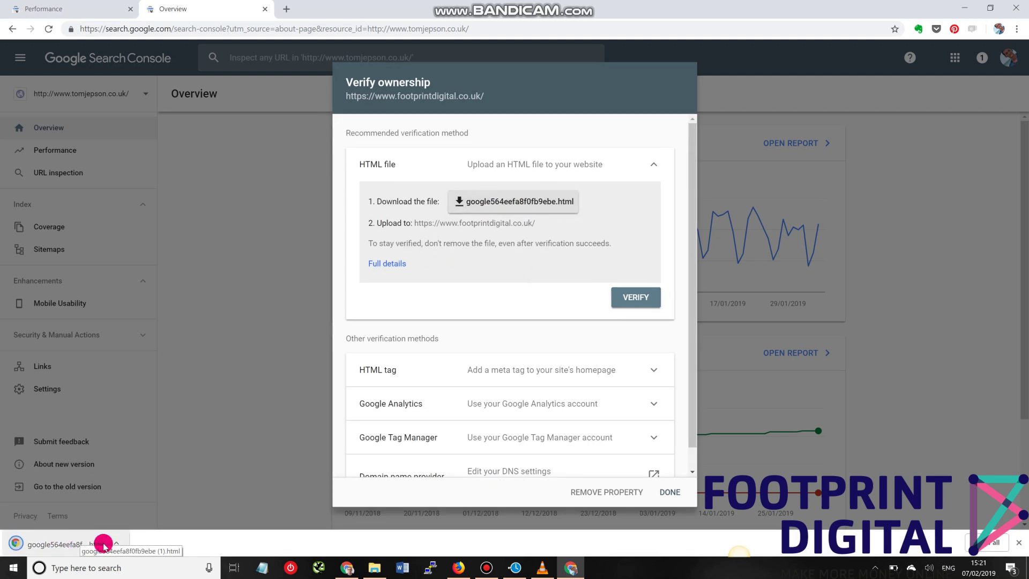
pyautogui.click(115, 544)
pyautogui.click(139, 501)
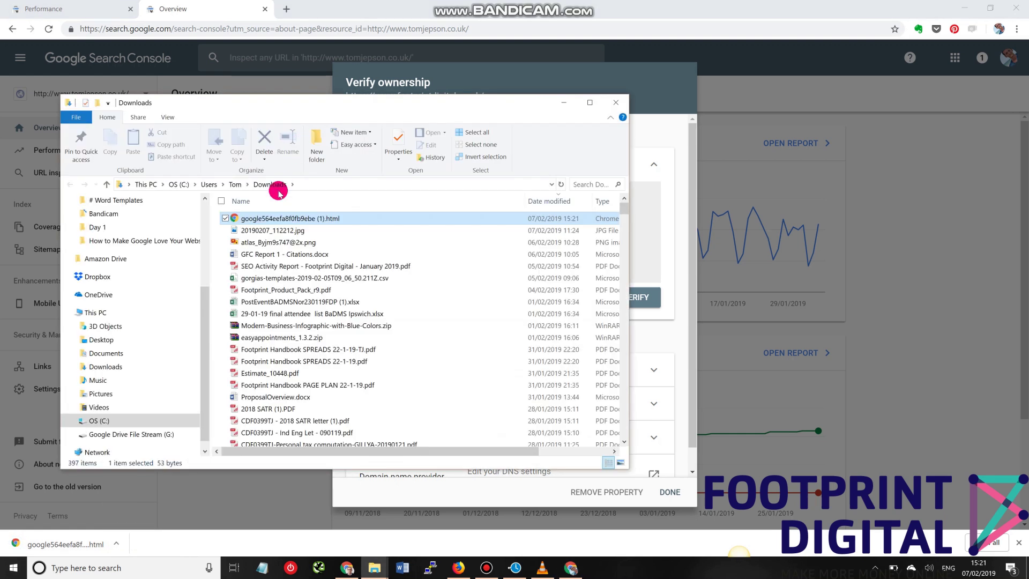
pyautogui.click(324, 219)
pyautogui.click(325, 218)
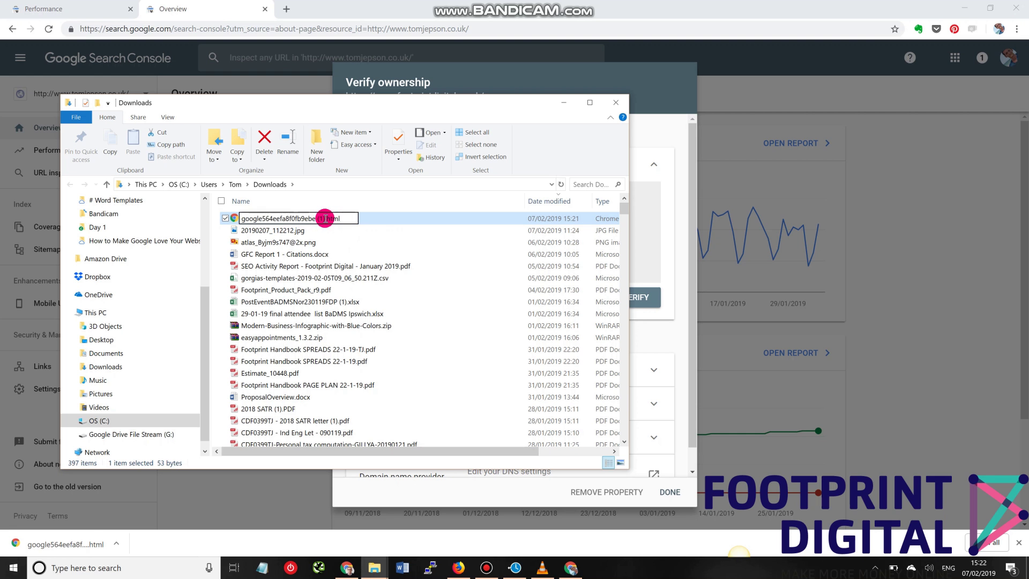
pyautogui.moveTo(325, 218); pyautogui.dragTo(310, 218)
pyautogui.click(563, 103)
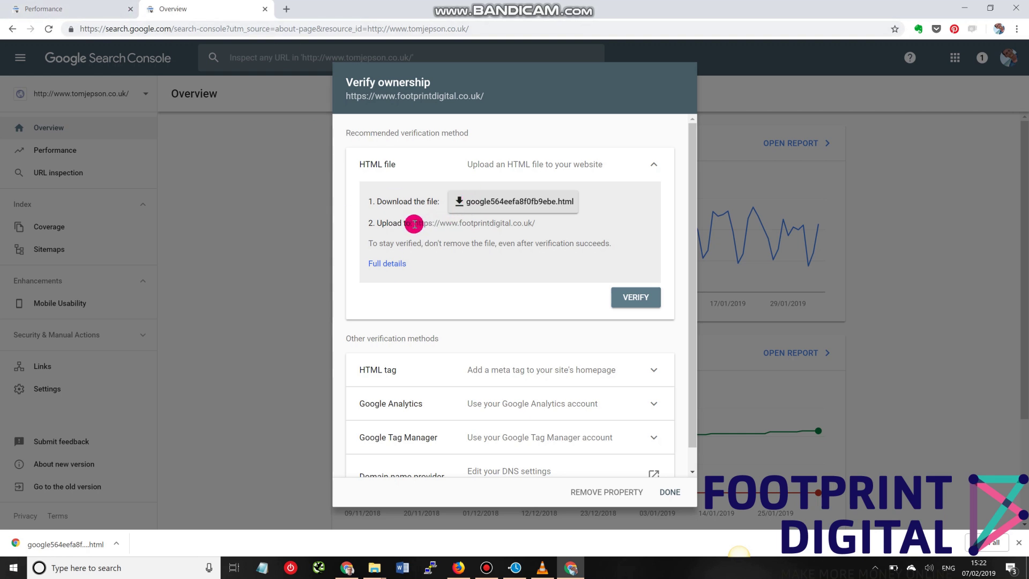
pyautogui.moveTo(415, 223); pyautogui.dragTo(535, 222)
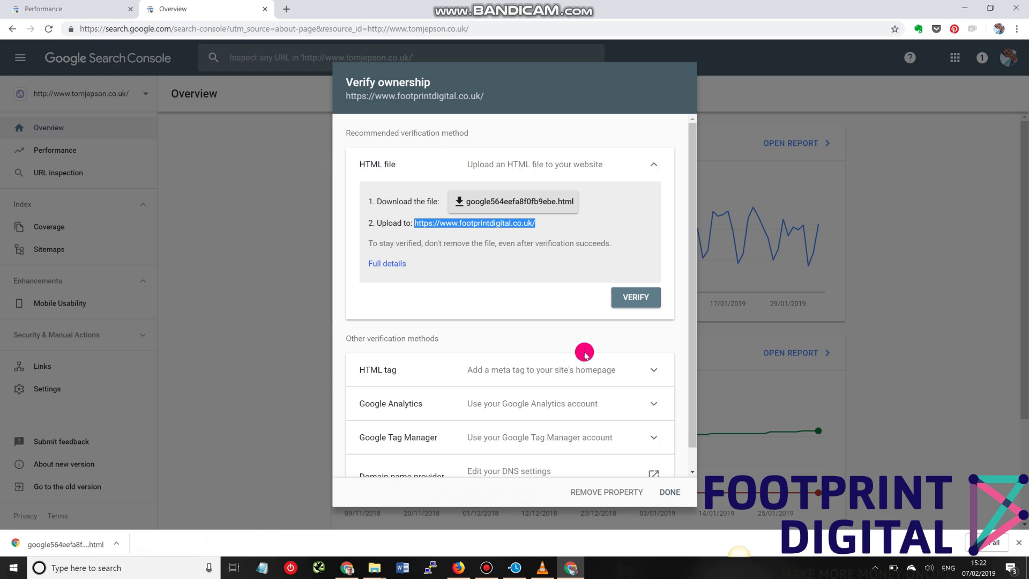
# - Expand the HTML tag method and copy the google-site-verification meta tag's content value
pyautogui.click(573, 372)
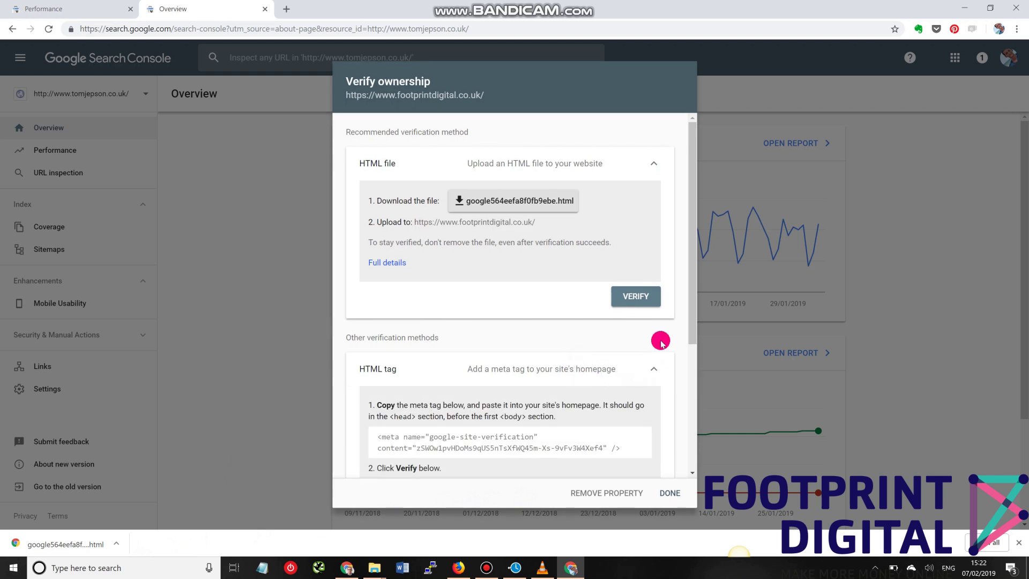
pyautogui.moveTo(690, 291); pyautogui.dragTo(695, 356)
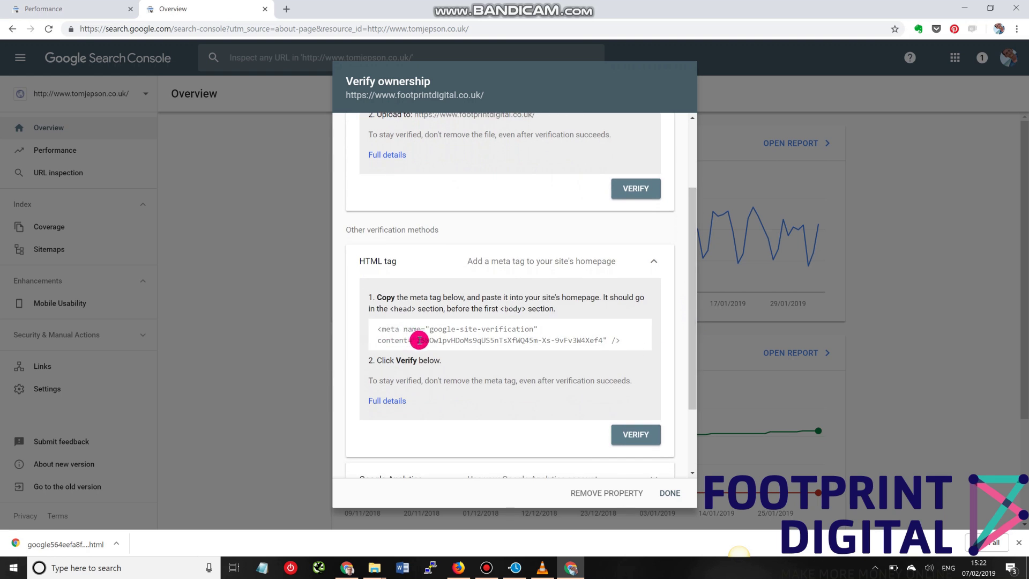
pyautogui.moveTo(416, 340); pyautogui.dragTo(597, 360)
pyautogui.hotkey('ctrl', 'c')
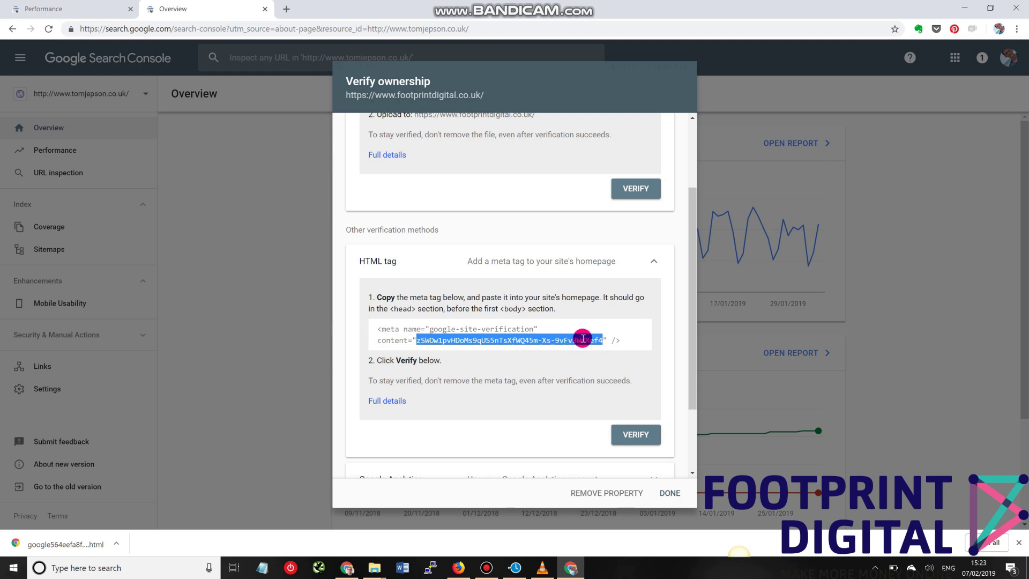
pyautogui.rightClick(560, 340)
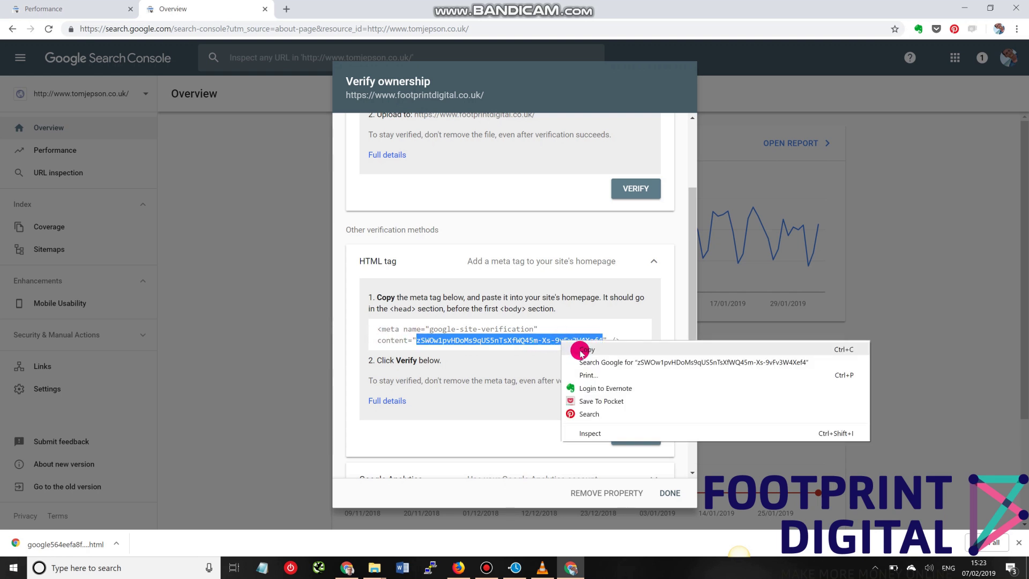
pyautogui.click(581, 351)
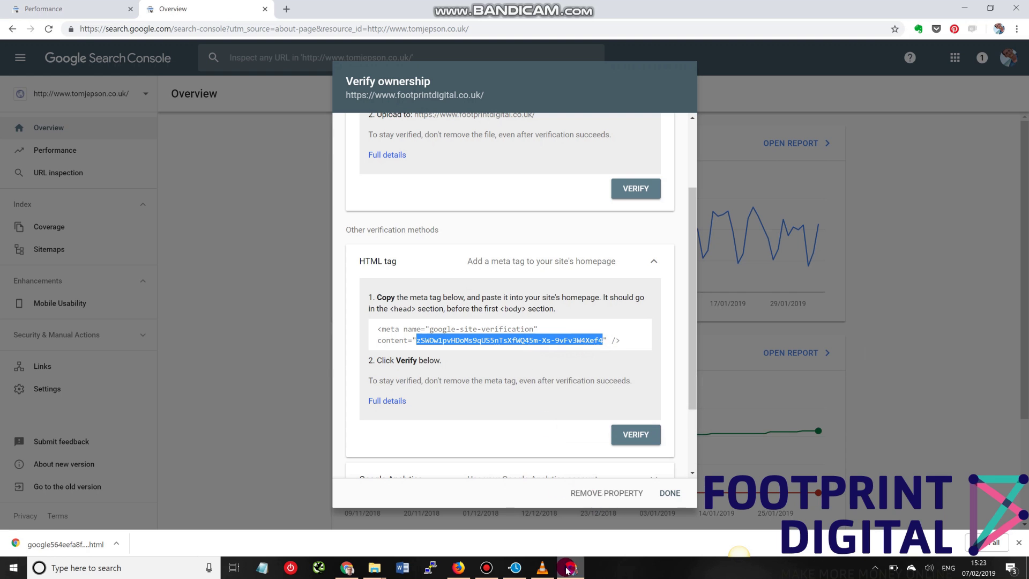
# - Open the Footprint Digital site's WordPress admin via /wp-admin and go to Yoast SEO's General dashboard
pyautogui.moveTo(347, 568)
pyautogui.click(369, 535)
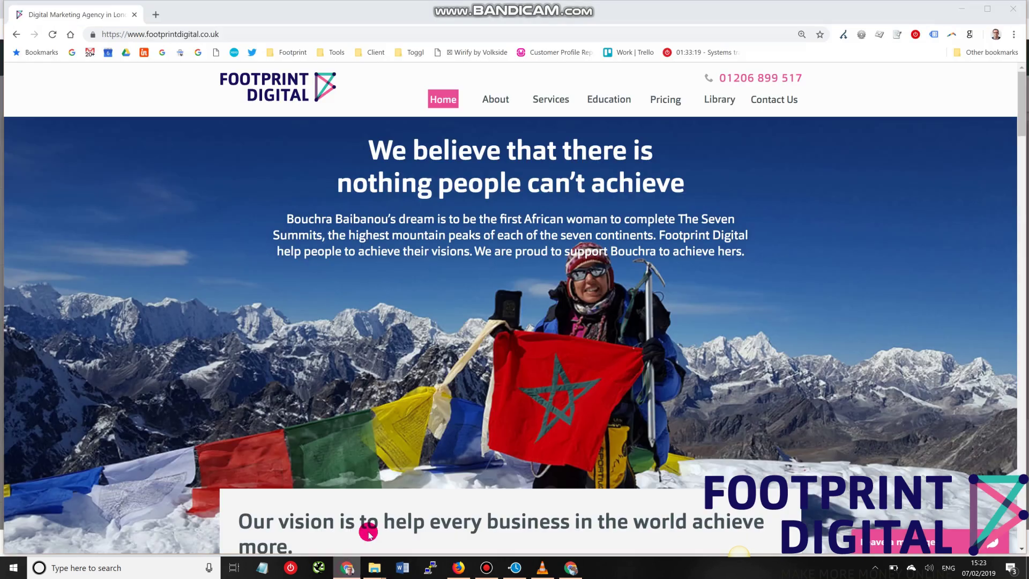
pyautogui.click(253, 37)
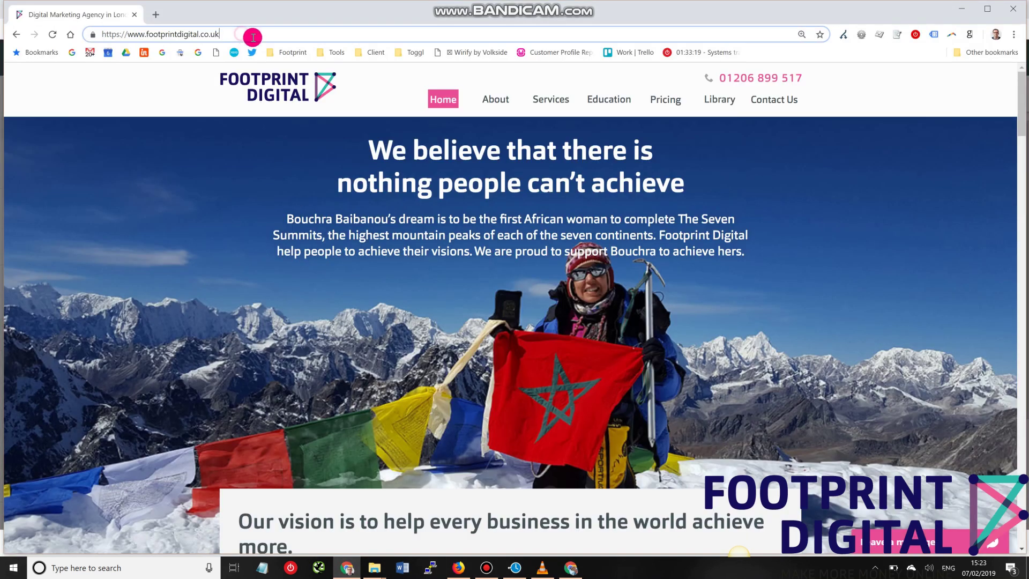
pyautogui.write('/wp')
pyautogui.press('Return')
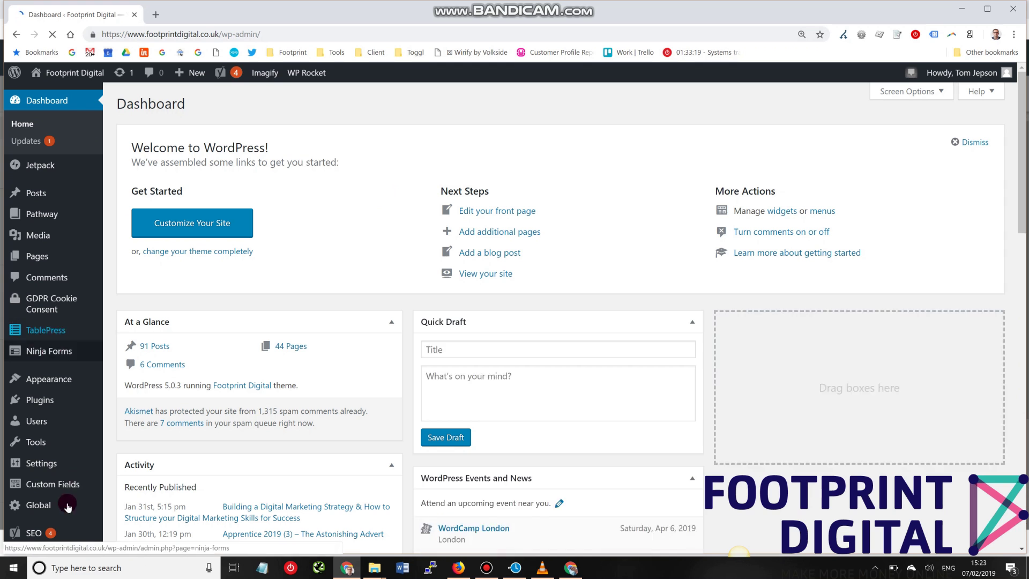
pyautogui.moveTo(37, 536)
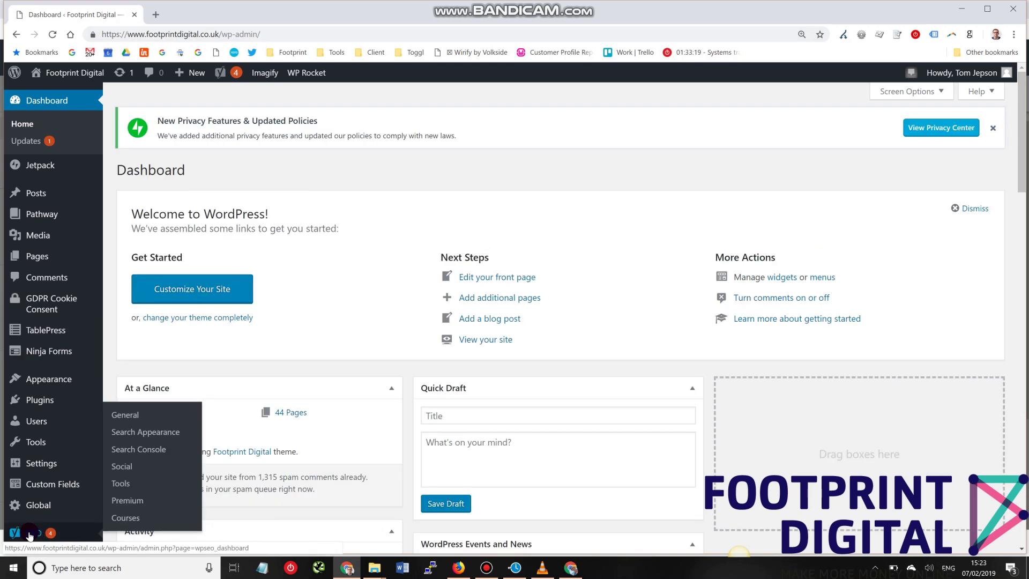
pyautogui.click(37, 535)
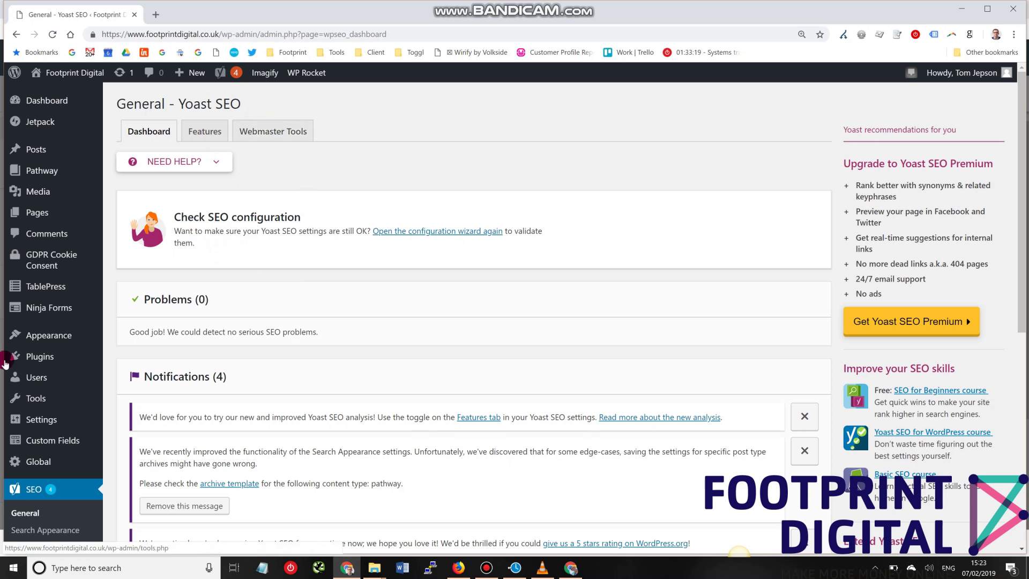
# - Search plugins for 'yoast' to confirm Yoast SEO is active, then return to the 18 installed plugins
pyautogui.click(34, 358)
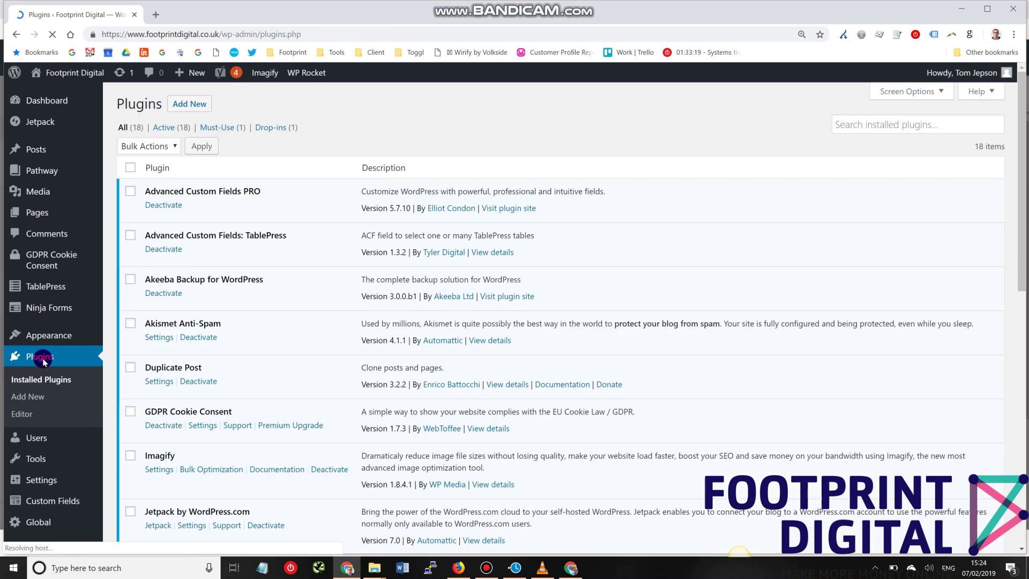
pyautogui.click(193, 104)
pyautogui.click(193, 104)
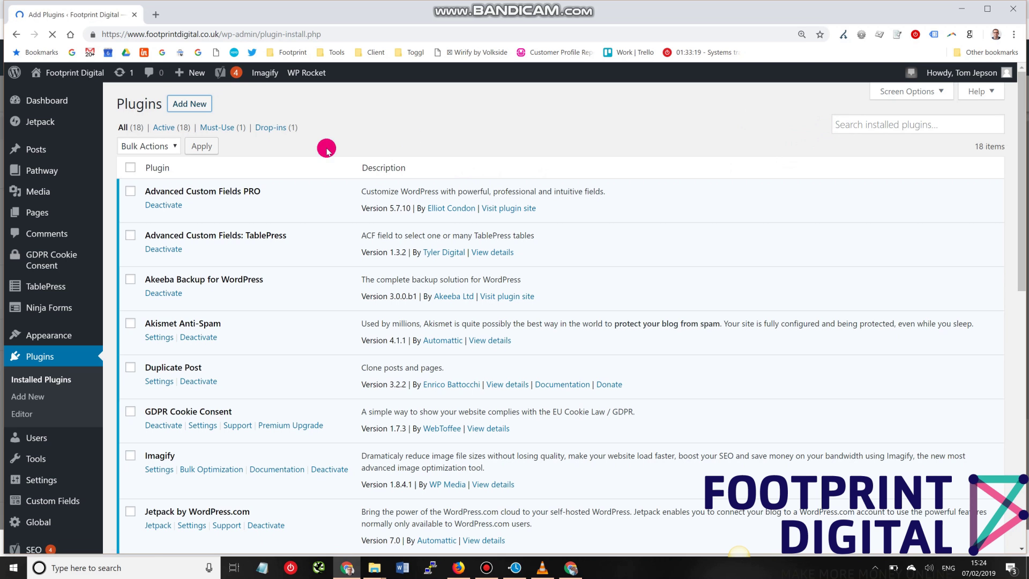
pyautogui.click(839, 139)
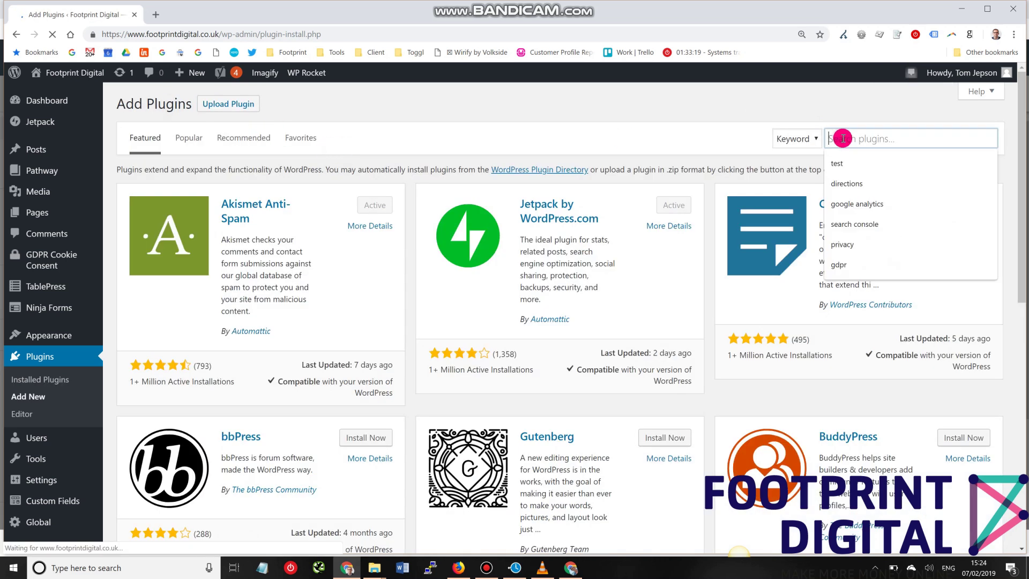
pyautogui.write('yoast')
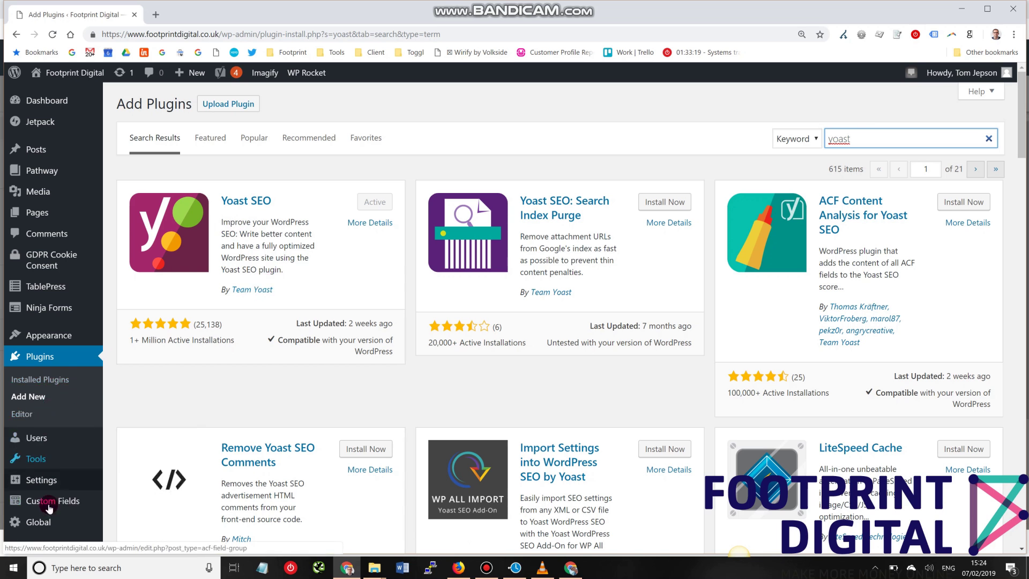
pyautogui.click(40, 363)
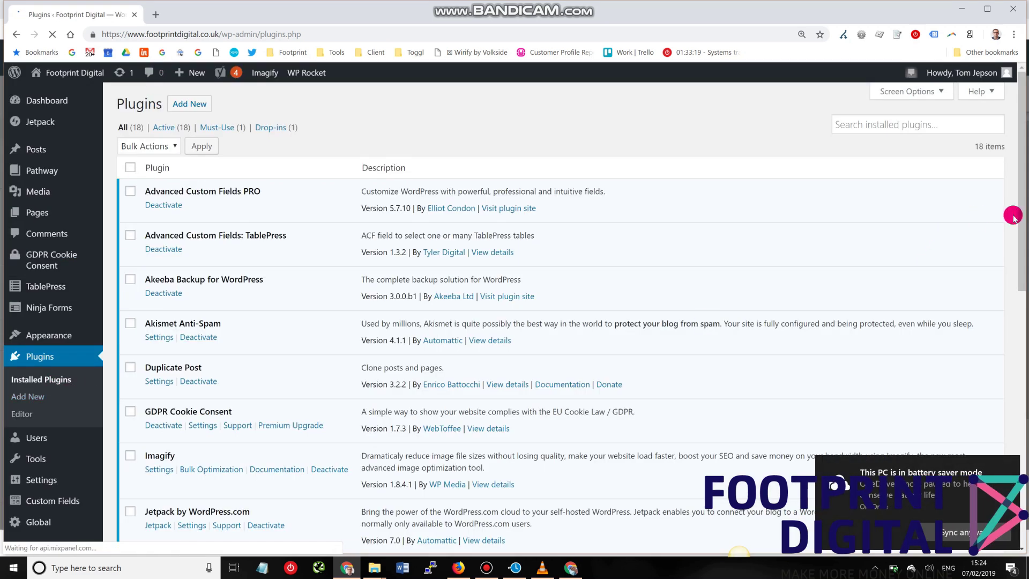
pyautogui.moveTo(1015, 214); pyautogui.dragTo(1007, 295)
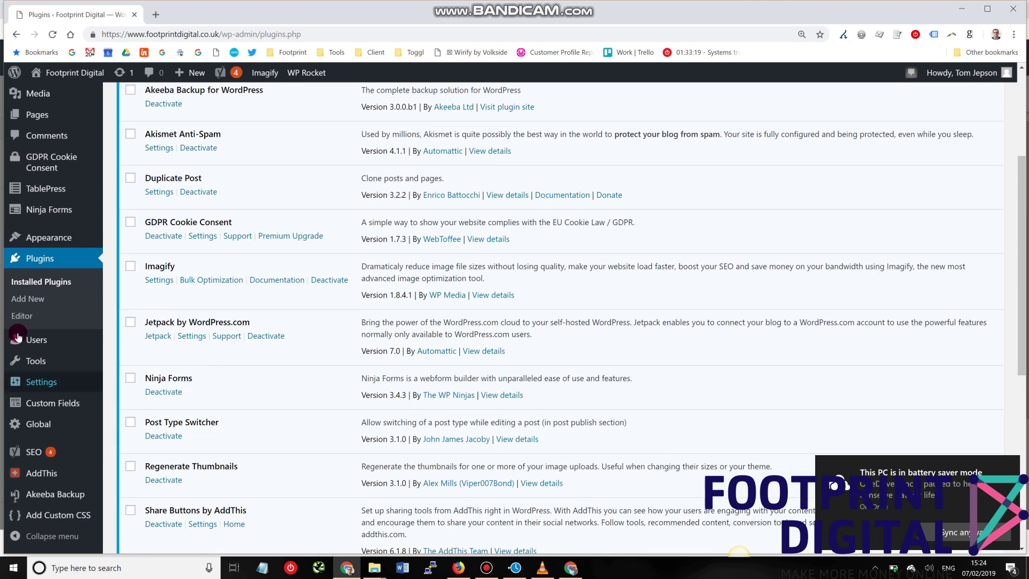
# - Paste the Google verification code into Yoast's Webmaster Tools settings and save the changes
pyautogui.click(34, 450)
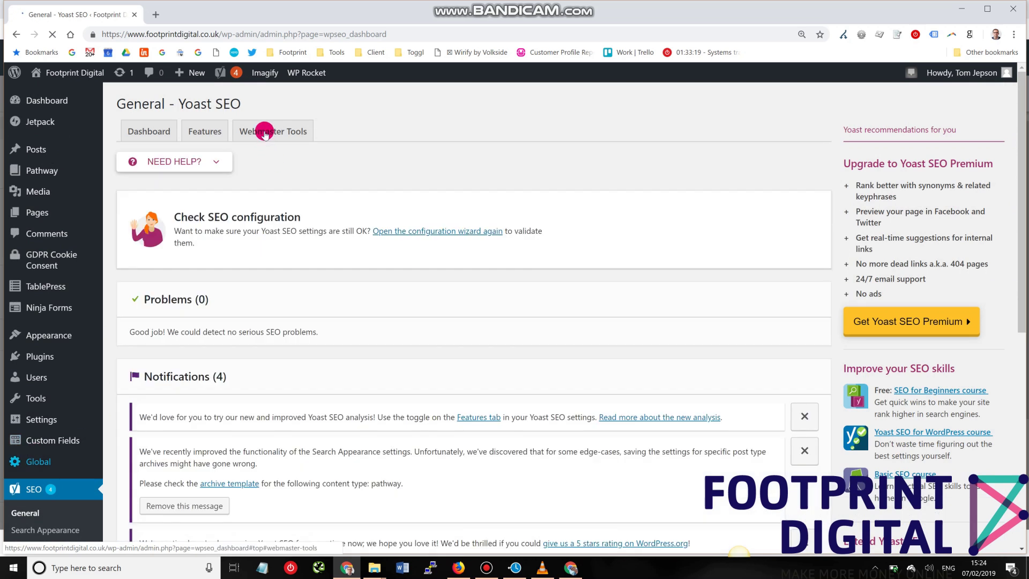
pyautogui.click(264, 132)
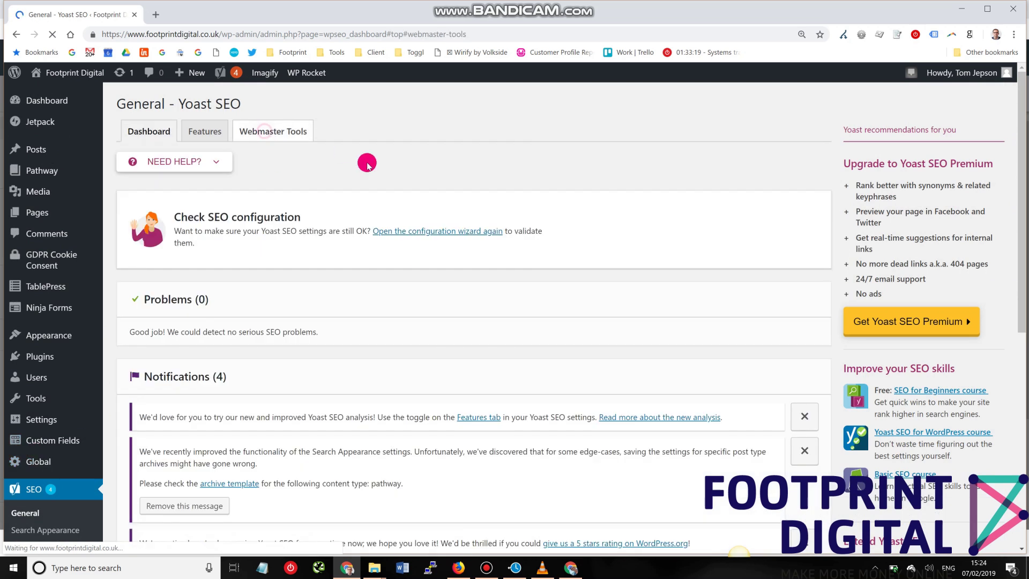
pyautogui.click(260, 330)
pyautogui.rightClick(262, 330)
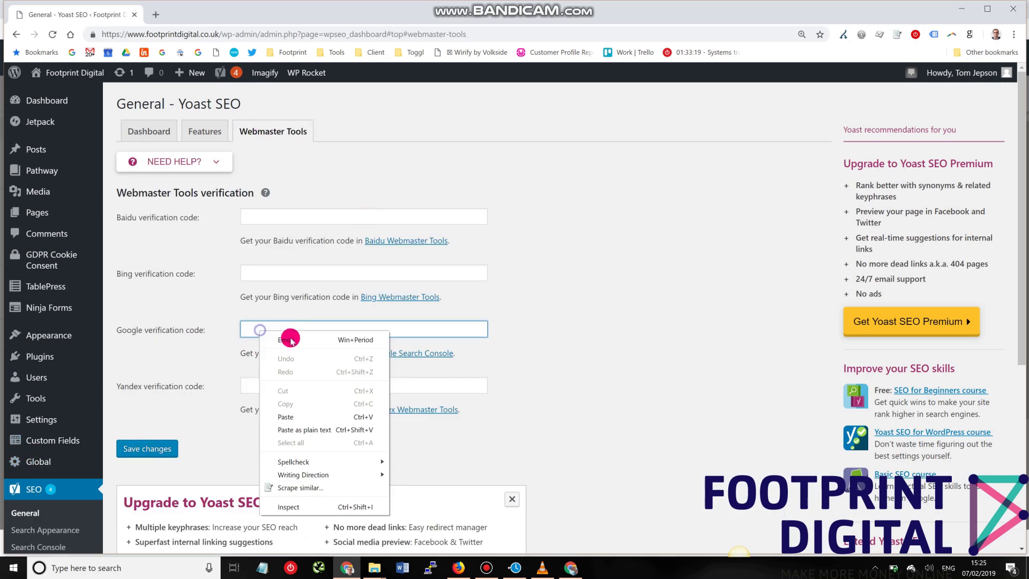
pyautogui.click(298, 413)
pyautogui.click(317, 438)
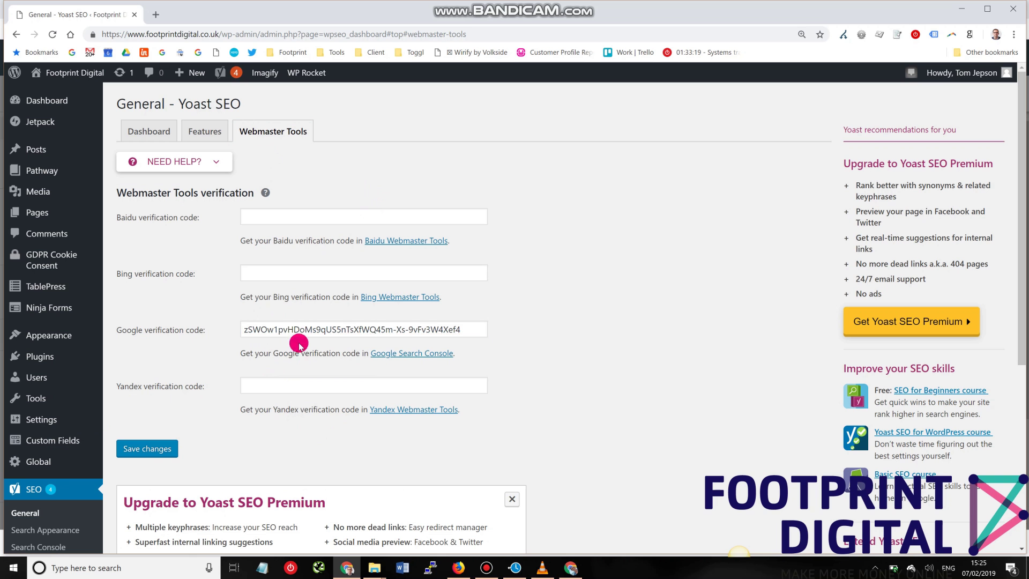
pyautogui.click(127, 453)
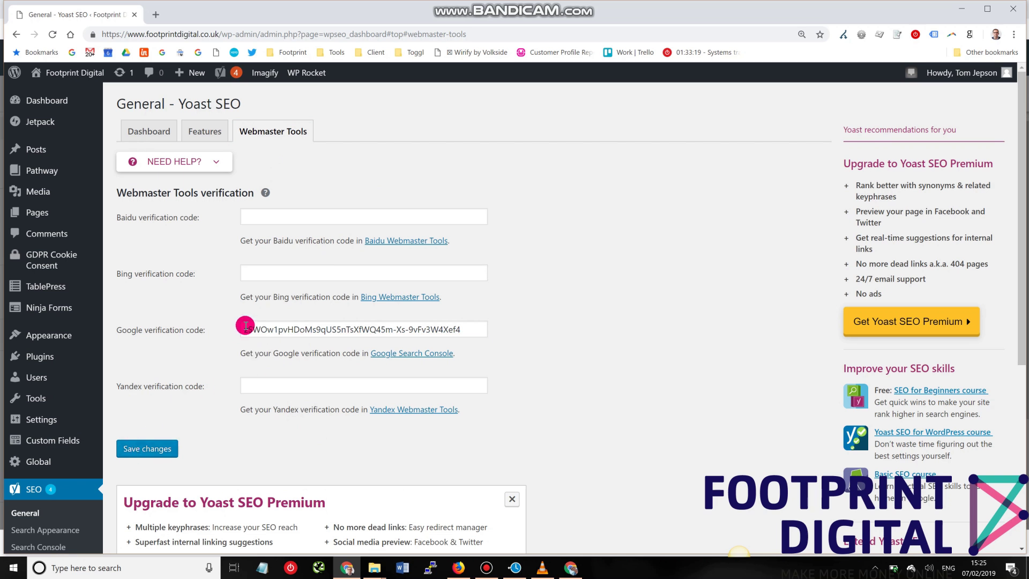
pyautogui.click(147, 446)
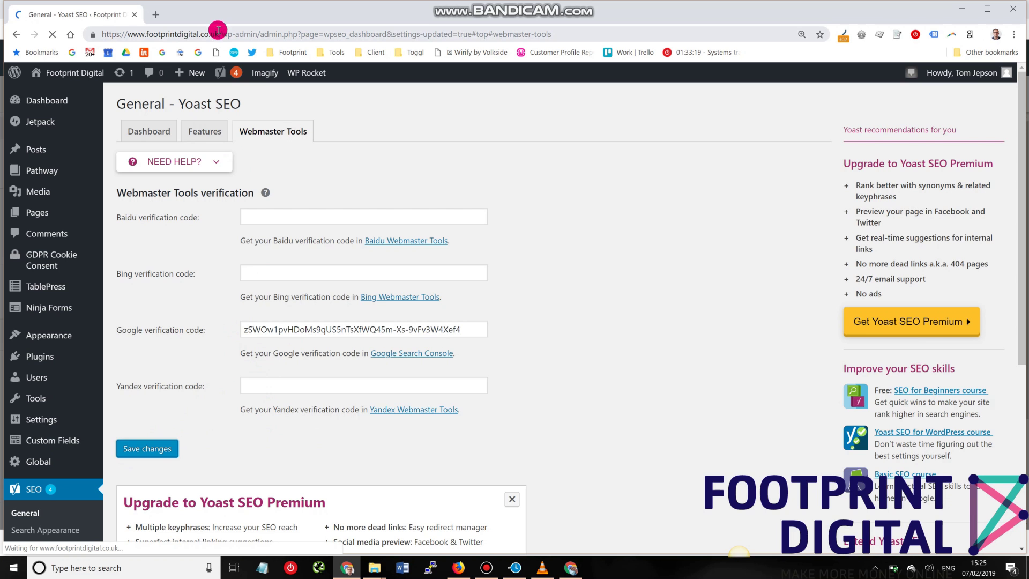
# - Remove the admin path from the address and load the Footprint Digital homepage
pyautogui.moveTo(221, 34); pyautogui.dragTo(467, 34)
pyautogui.moveTo(977, 73)
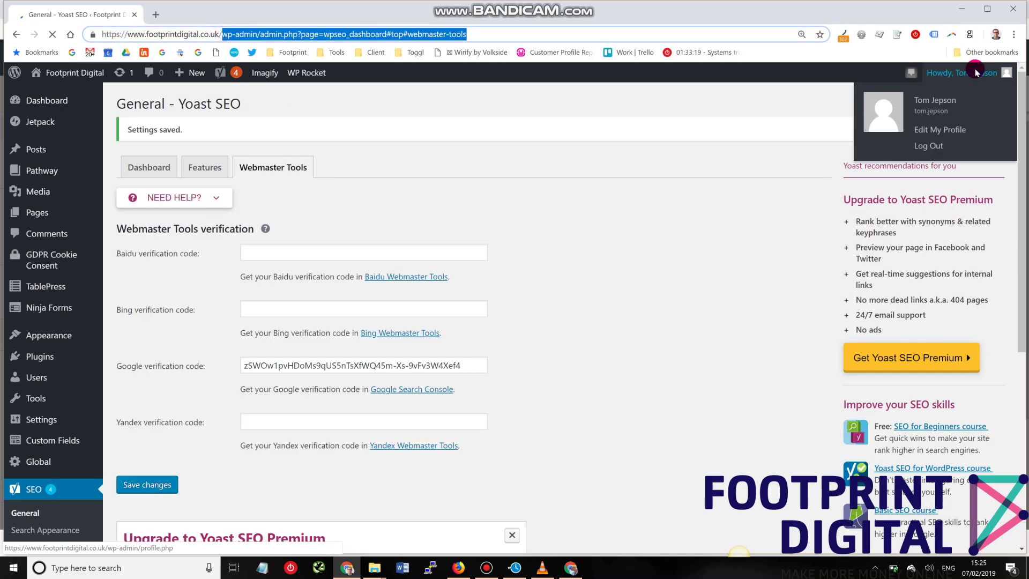
pyautogui.press('BackSpace')
pyautogui.press('Return')
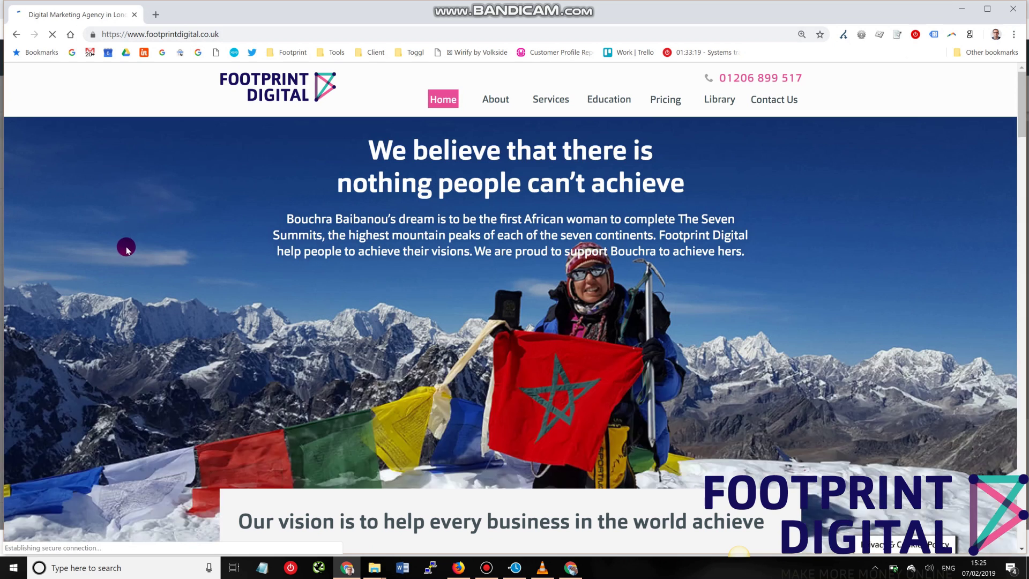
# - Confirm the homepage source contains the google-site-verification meta tag code, then return to Search Console
pyautogui.rightClick(850, 253)
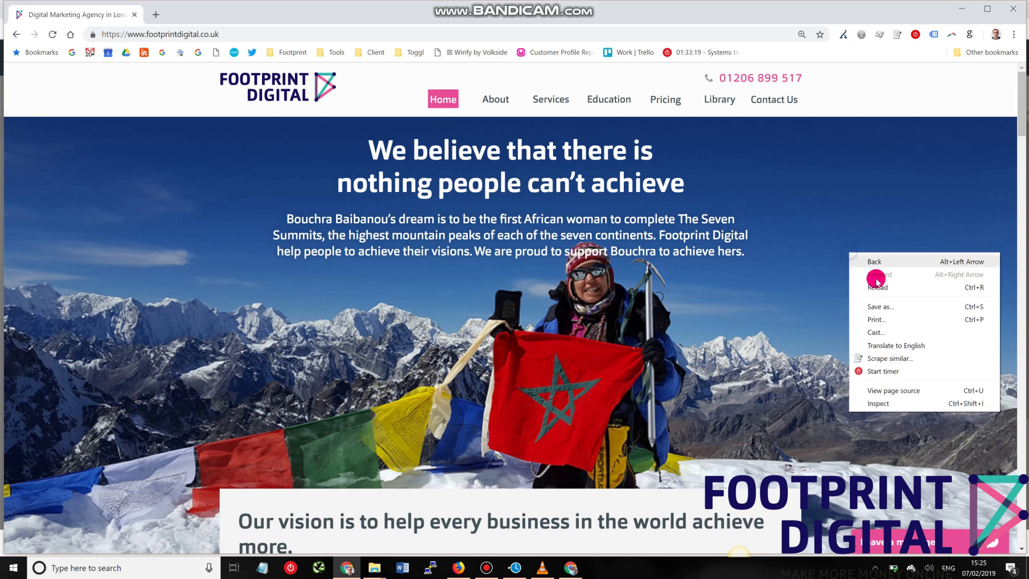
pyautogui.click(893, 390)
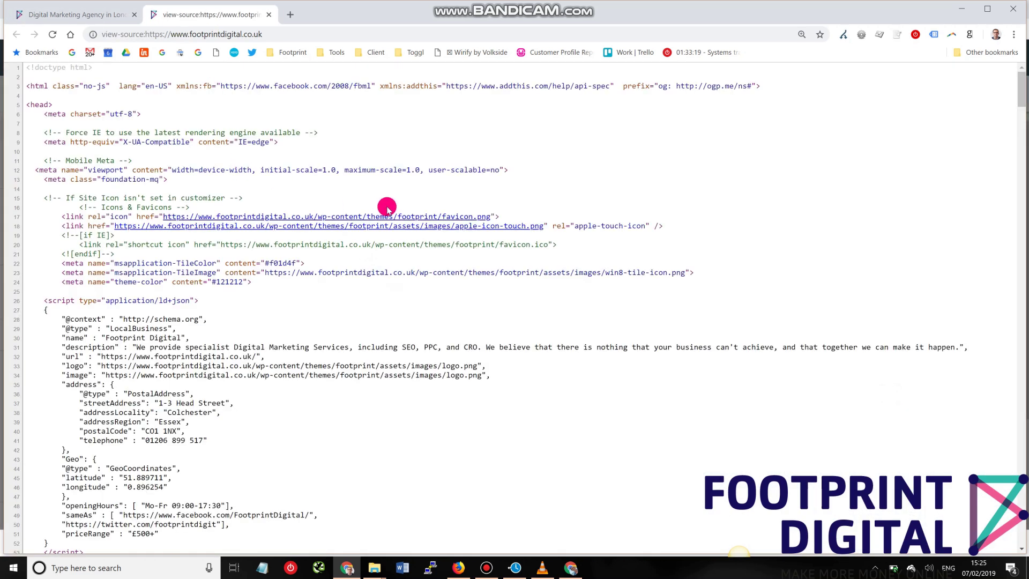
pyautogui.hotkey('ctrl', 'f')
pyautogui.hotkey('ctrl', 'v')
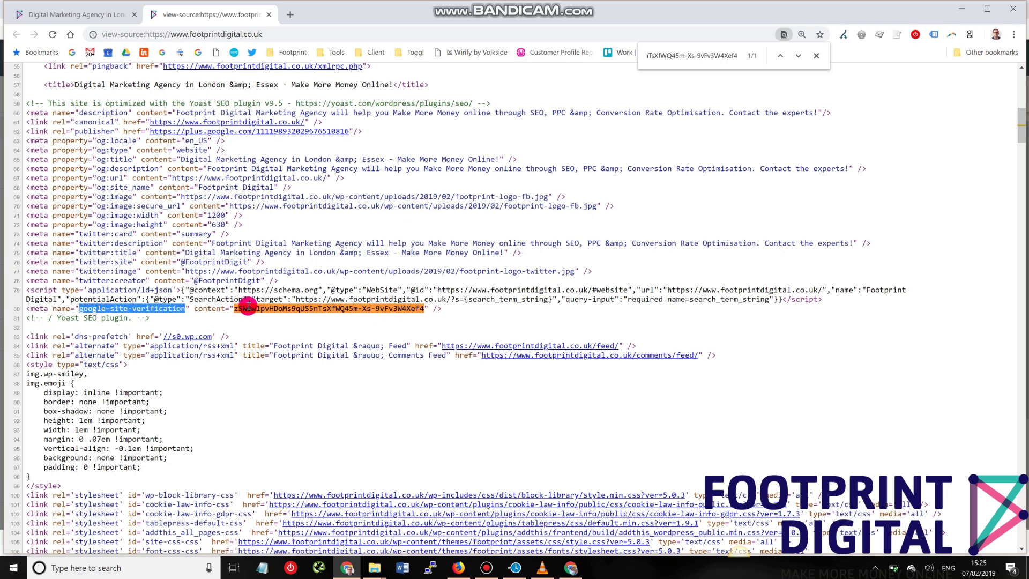
pyautogui.doubleClick(307, 309)
pyautogui.click(430, 338)
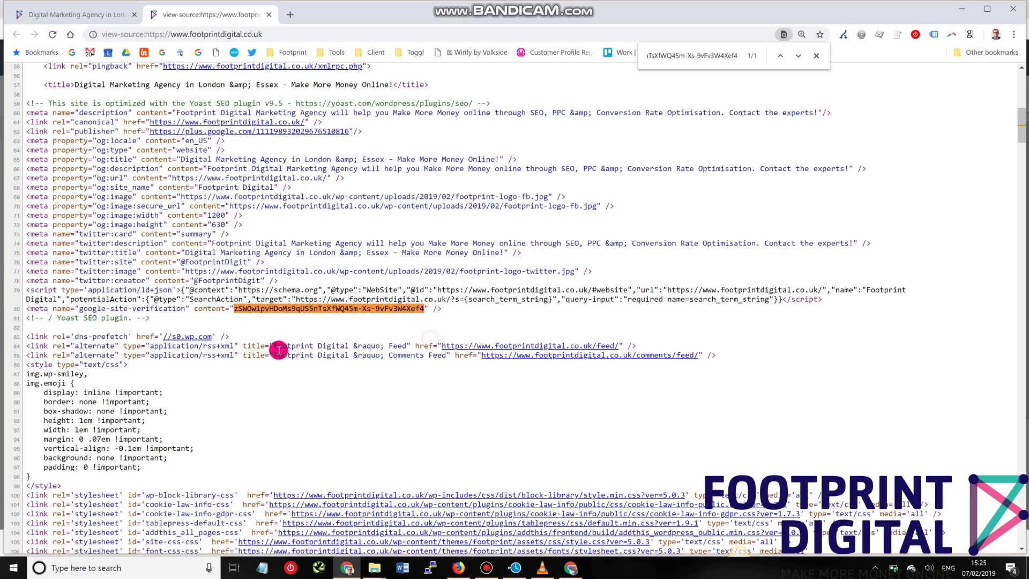
pyautogui.click(571, 567)
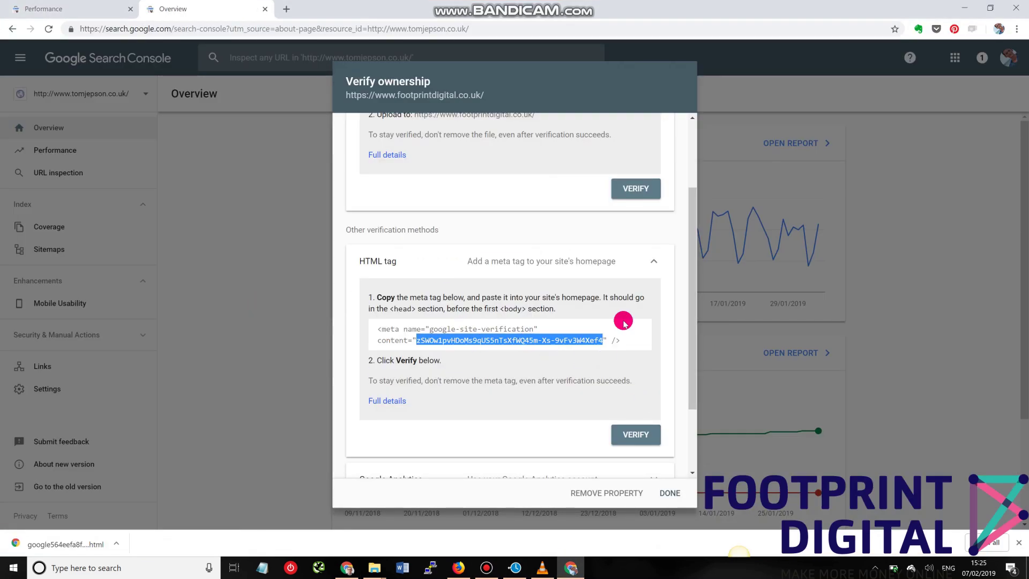
# - Verify footprintdigital.co.uk ownership and go to the property's Overview, showing 1,017 clicks and 139 valid pages
pyautogui.click(644, 435)
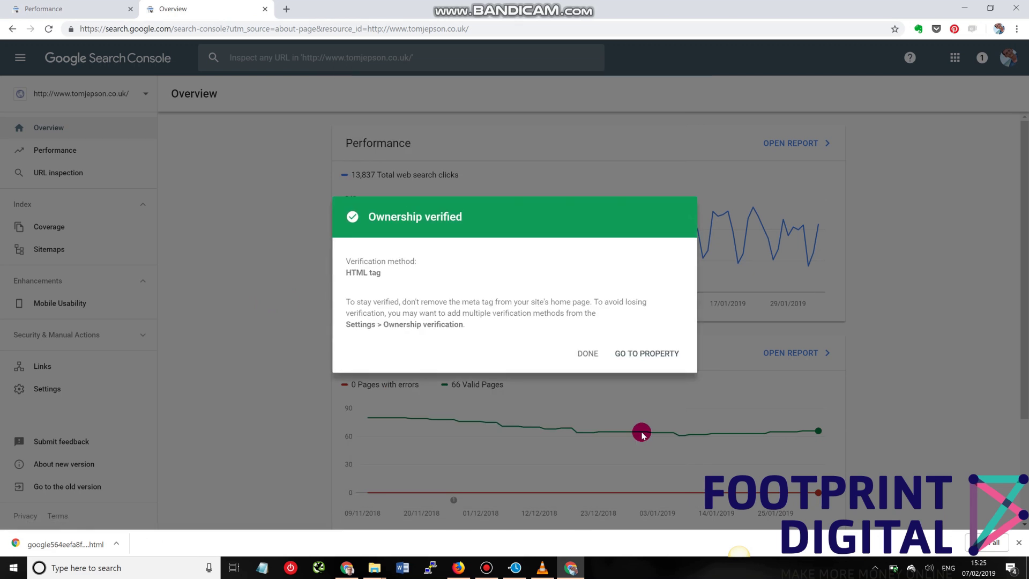
pyautogui.click(666, 358)
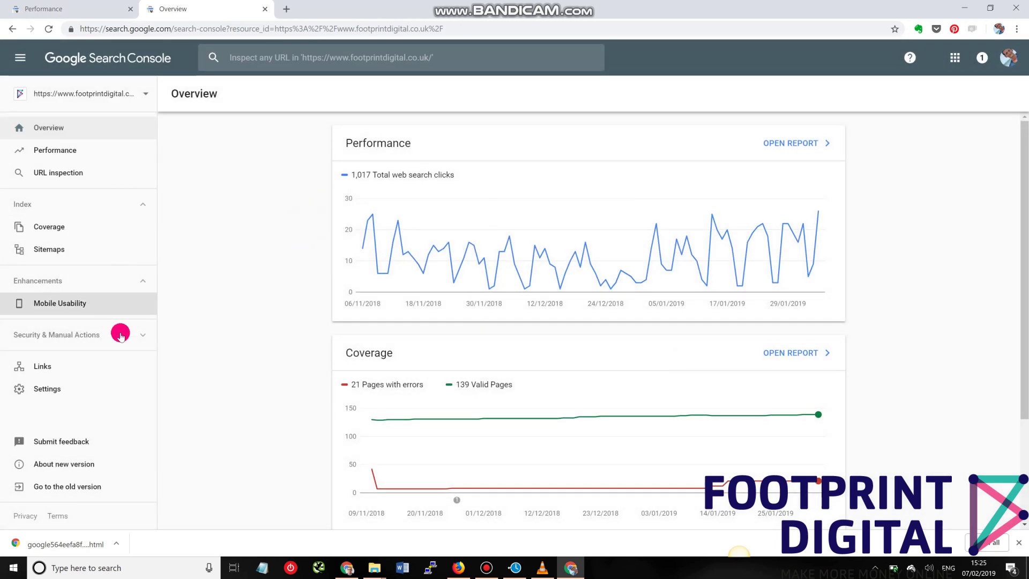
# - Open the Performance report showing 1.03K clicks, 234K impressions, 0.4% CTR and 61.7 position
pyautogui.click(53, 147)
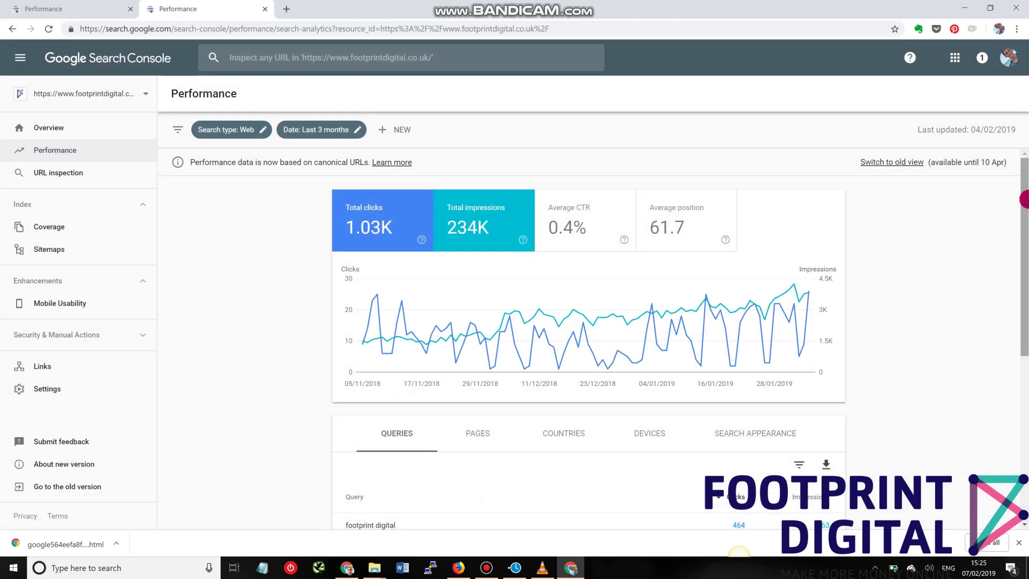
pyautogui.moveTo(1024, 202); pyautogui.dragTo(1024, 215)
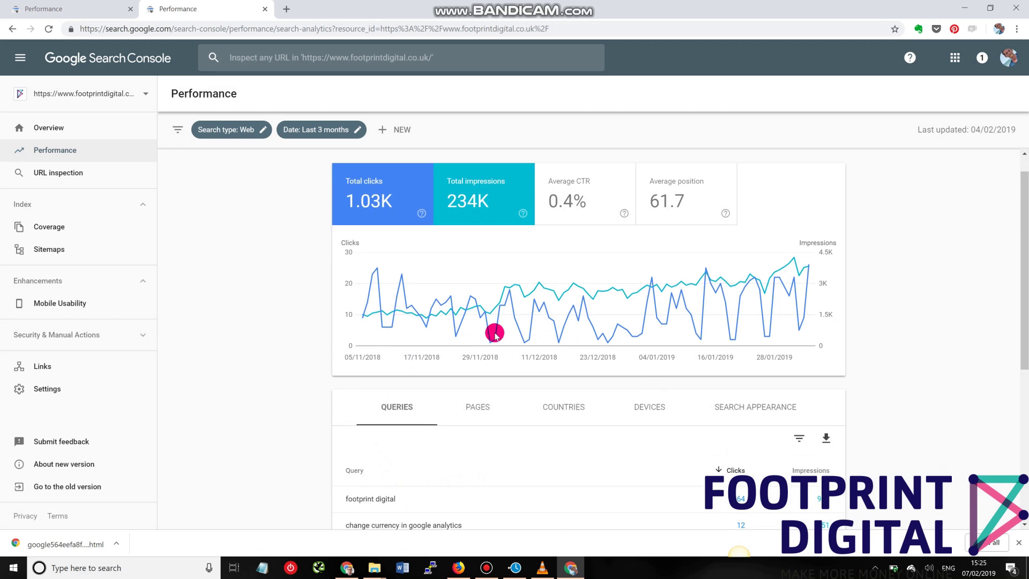